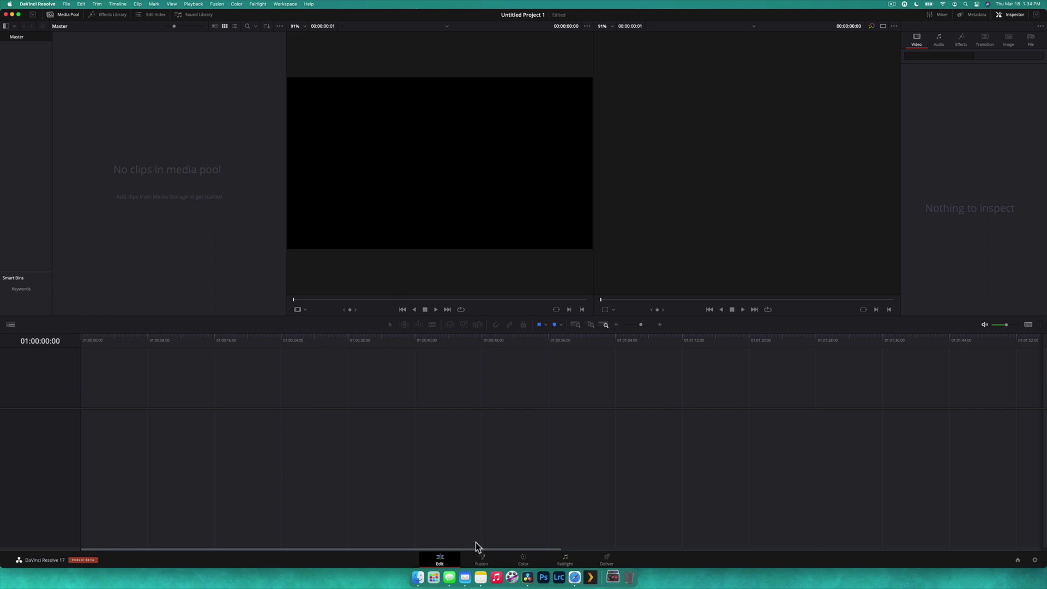
Step: Import all six photos from the Photos folder into the media pool and close the folder window
{"action": "left_click", "coordinate": [418, 577]}
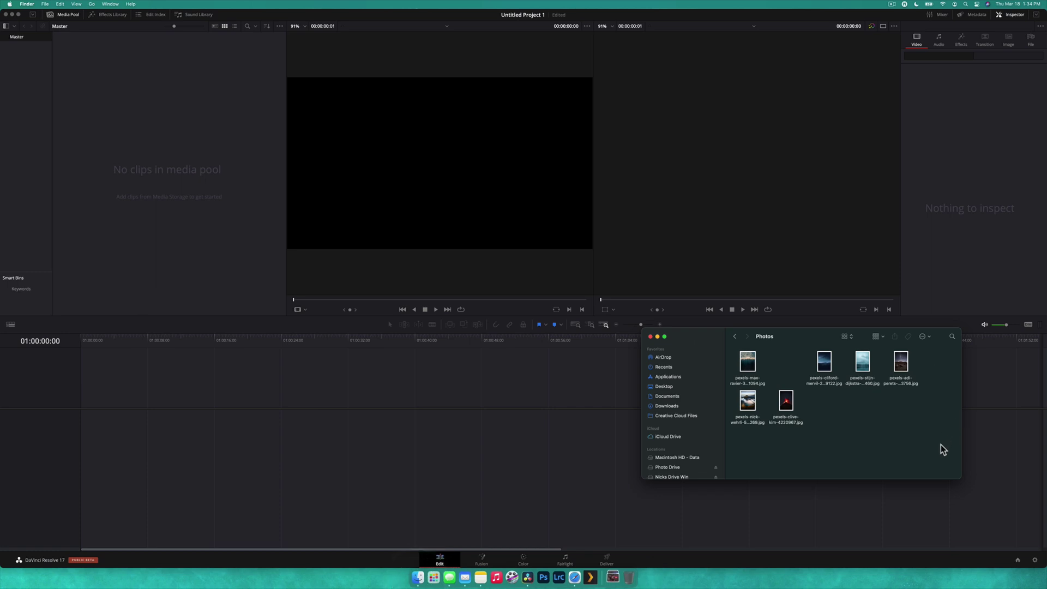
{"action": "left_click_drag", "start_coordinate": [943, 449], "coordinate": [90, 72]}
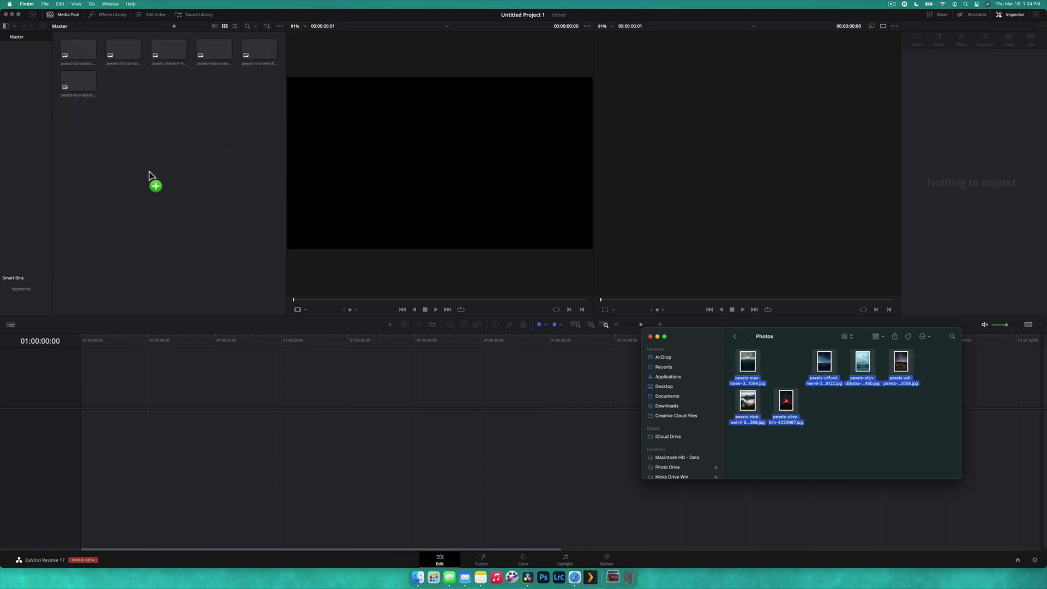
{"action": "left_click", "coordinate": [649, 337]}
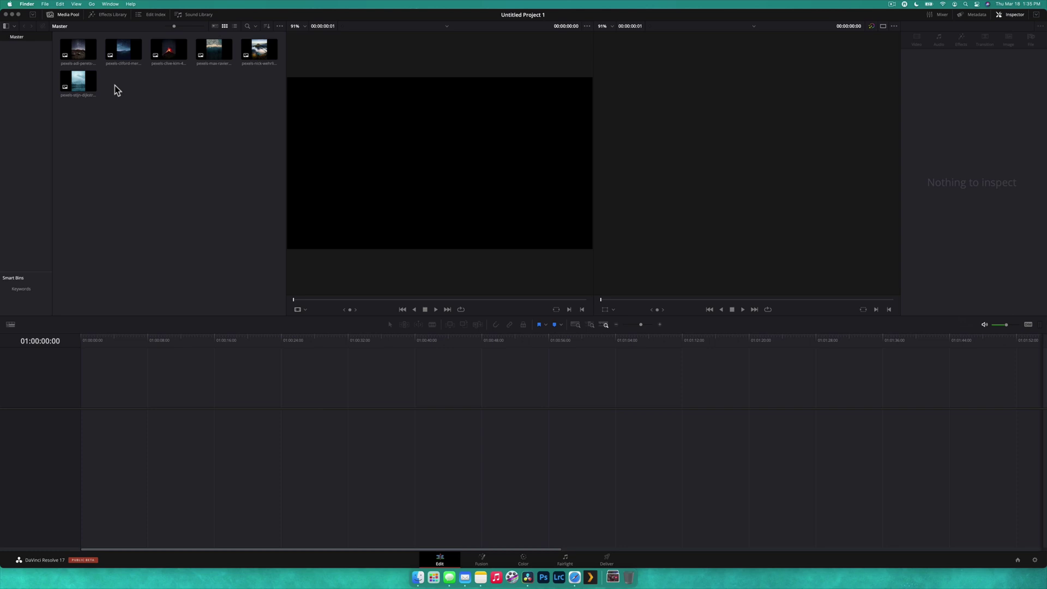
Step: Create a new Fusion composition clip in the media pool with the default name, duration and 24 fps frame rate
{"action": "right_click", "coordinate": [130, 99]}
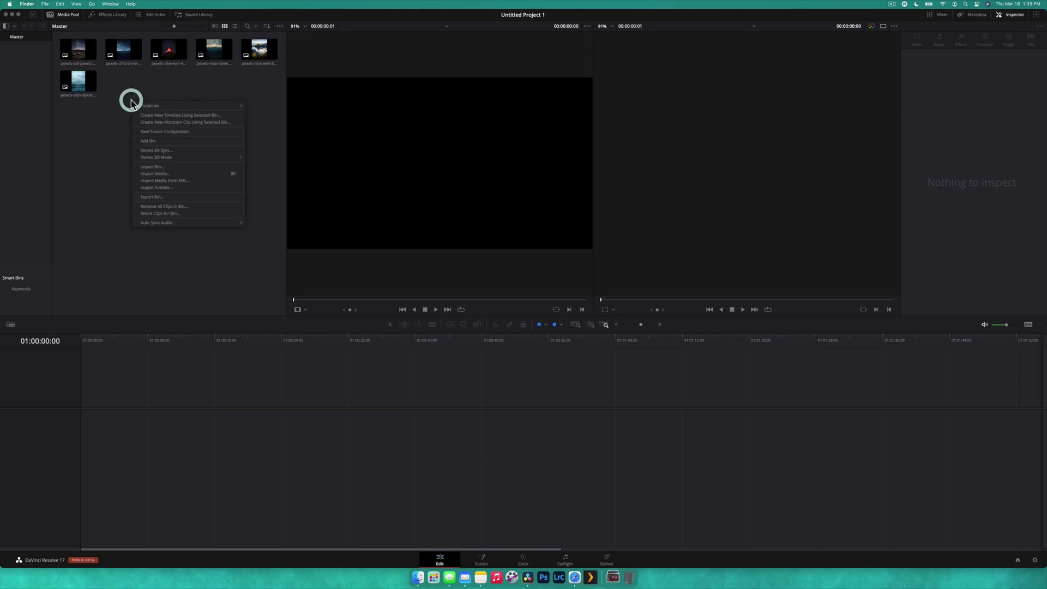
{"action": "left_click", "coordinate": [173, 132]}
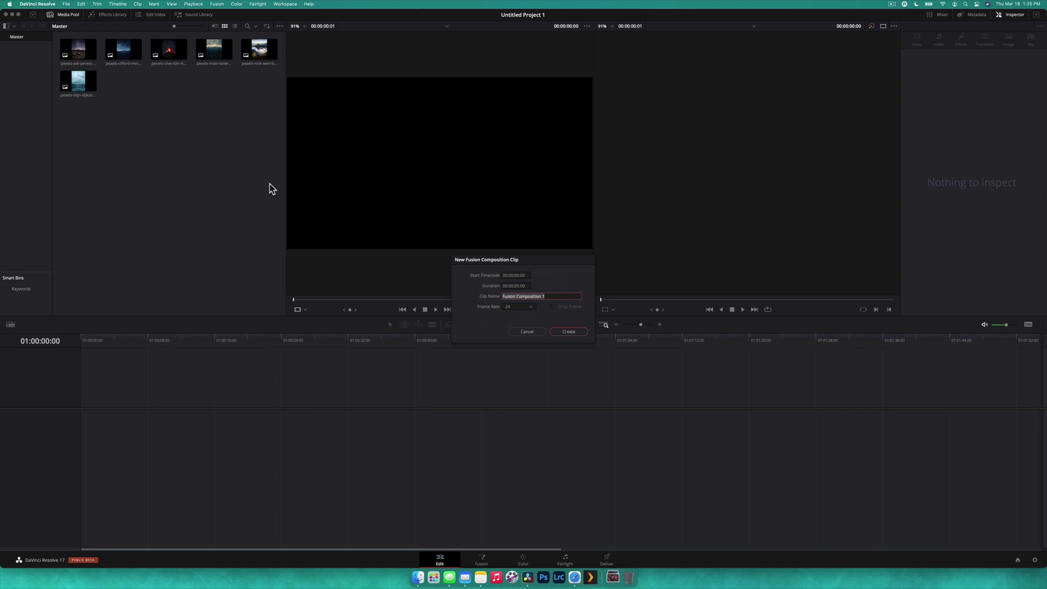
{"action": "key", "text": "Return"}
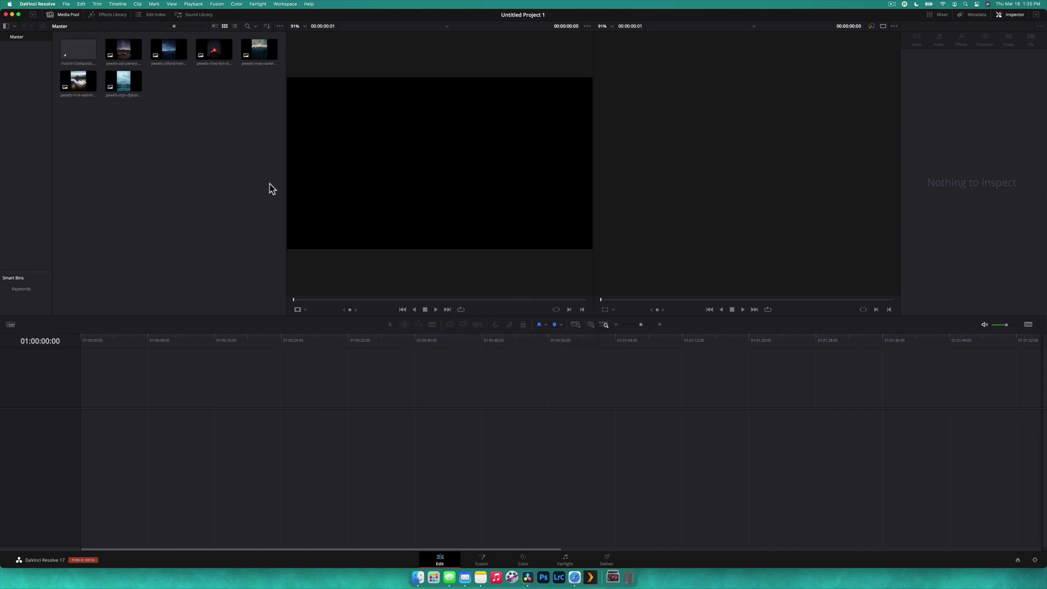
Step: Place the Fusion composition at the start of a new timeline and open it on the Fusion page
{"action": "left_click", "coordinate": [78, 53]}
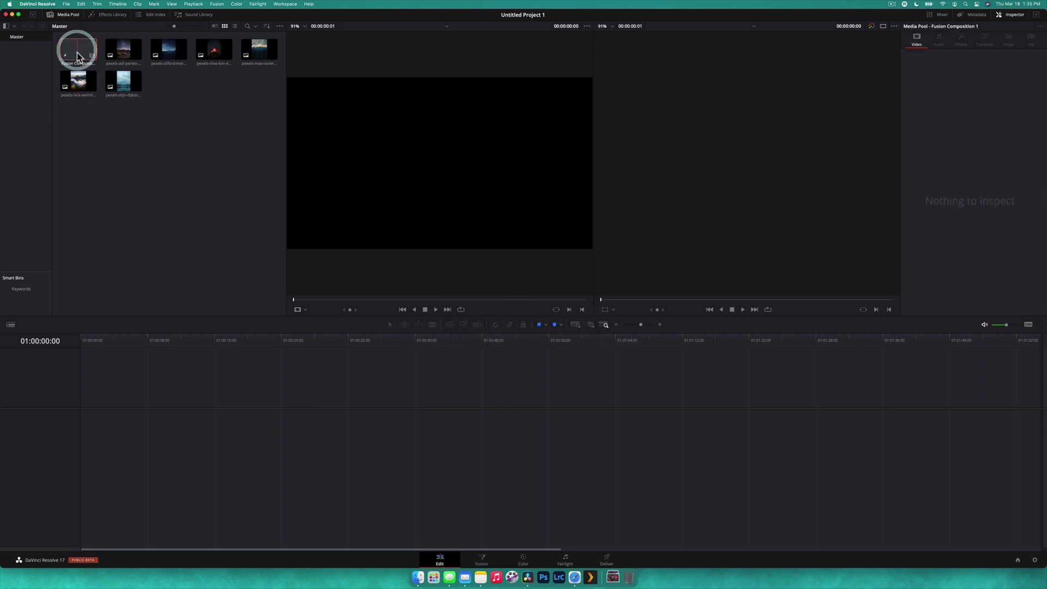
{"action": "left_click_drag", "start_coordinate": [78, 57], "coordinate": [82, 436]}
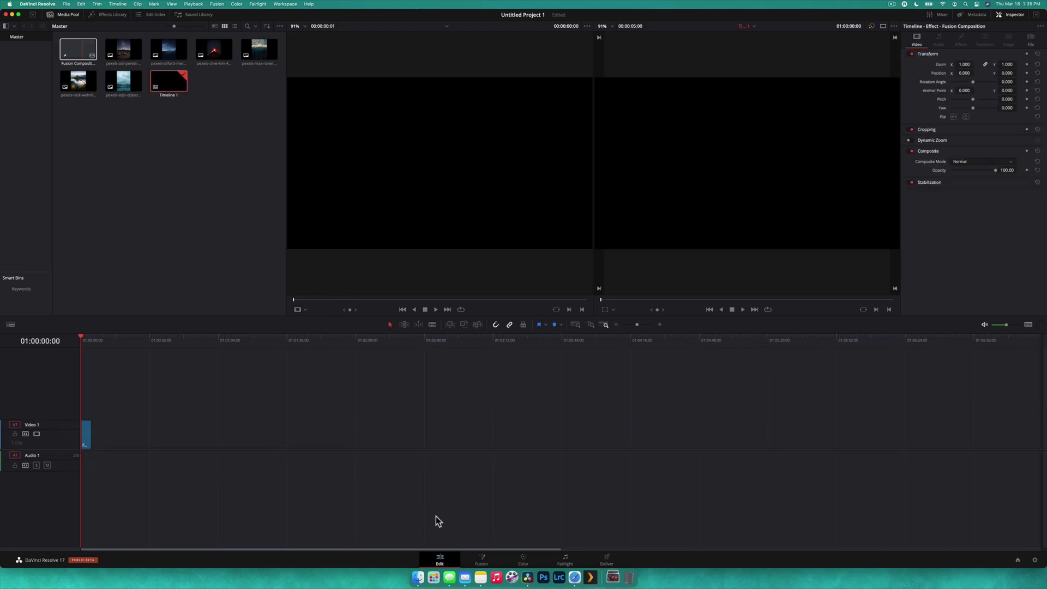
{"action": "left_click", "coordinate": [483, 559]}
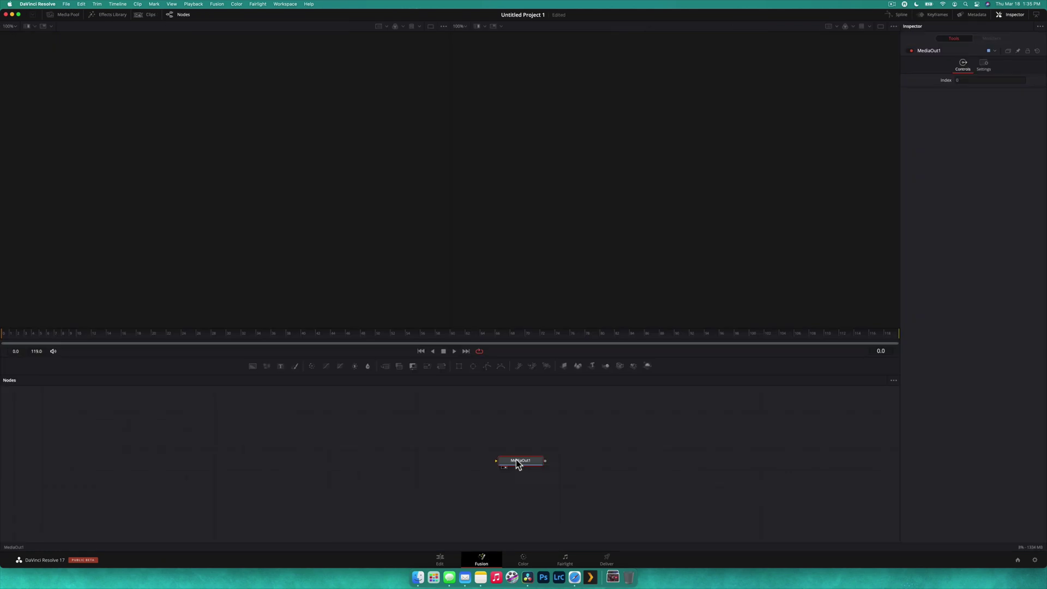
Step: Shift the MediaOut1 node aside and add a Cube 3D node well before it in the node graph
{"action": "left_click_drag", "start_coordinate": [515, 459], "coordinate": [594, 451]}
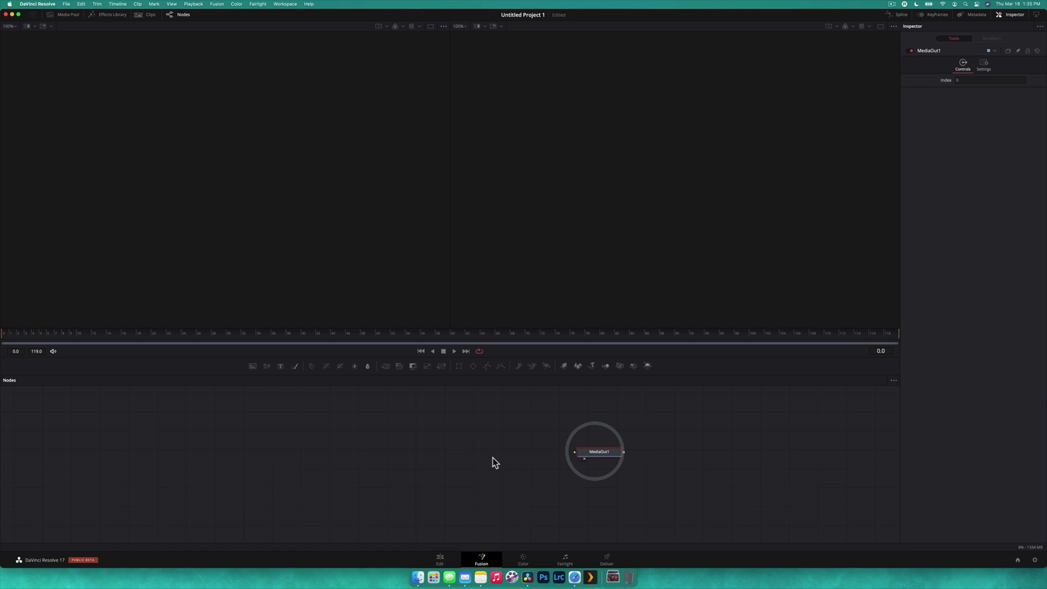
{"action": "left_click", "coordinate": [448, 450]}
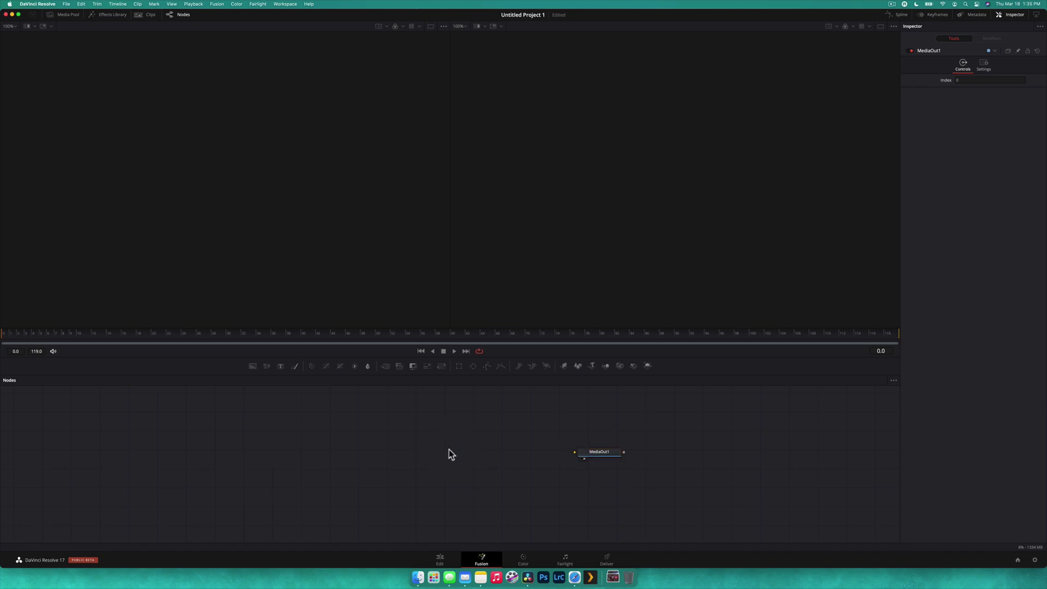
{"action": "key", "text": "shift+space"}
{"action": "type", "text": "cub"}
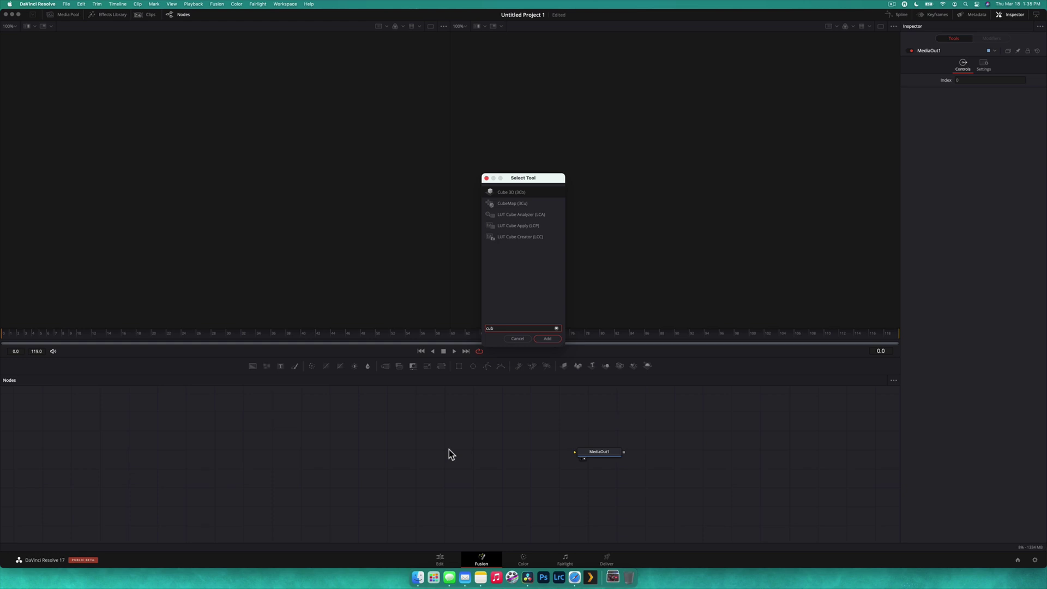
{"action": "key", "text": "Return"}
{"action": "left_click_drag", "start_coordinate": [451, 454], "coordinate": [306, 458]}
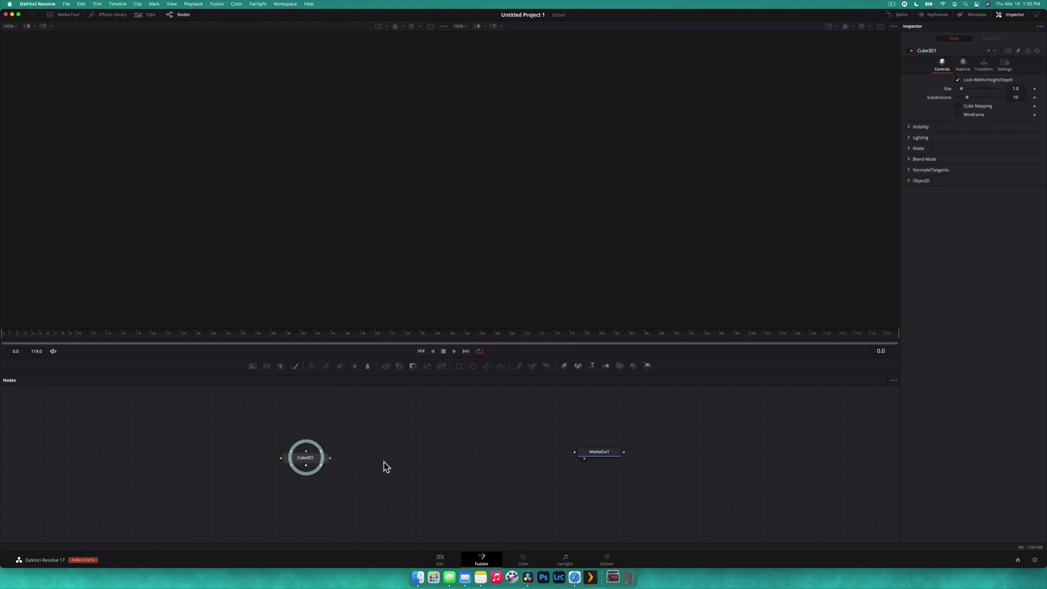
Step: Add a Renderer 3D node after the cube, connect it to MediaOut1 and centre it between the two nodes
{"action": "key", "text": "shift+space"}
{"action": "type", "text": "render"}
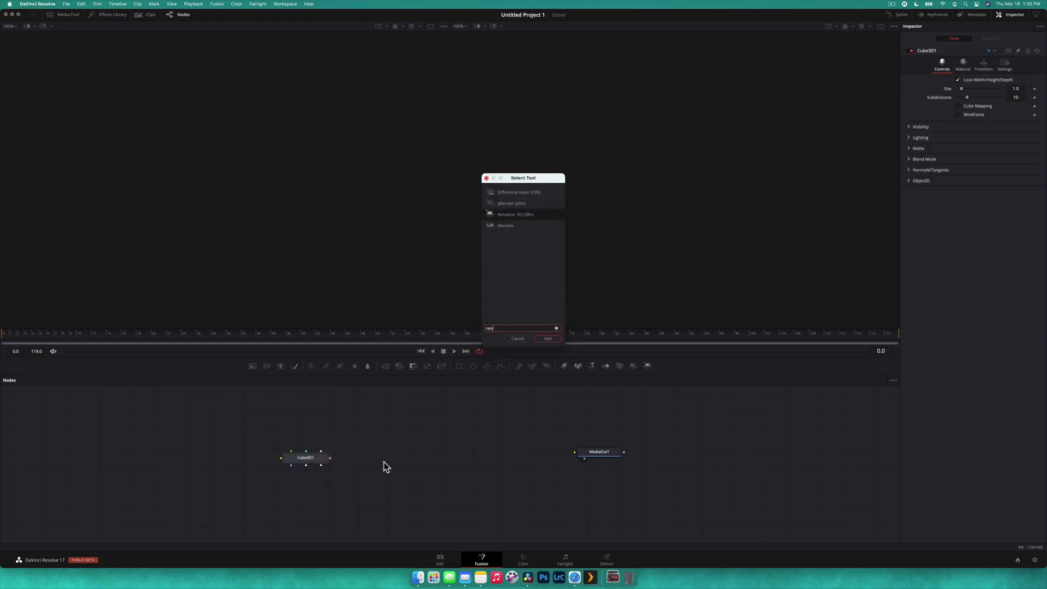
{"action": "key", "text": "Return"}
{"action": "left_click_drag", "start_coordinate": [384, 462], "coordinate": [598, 451]}
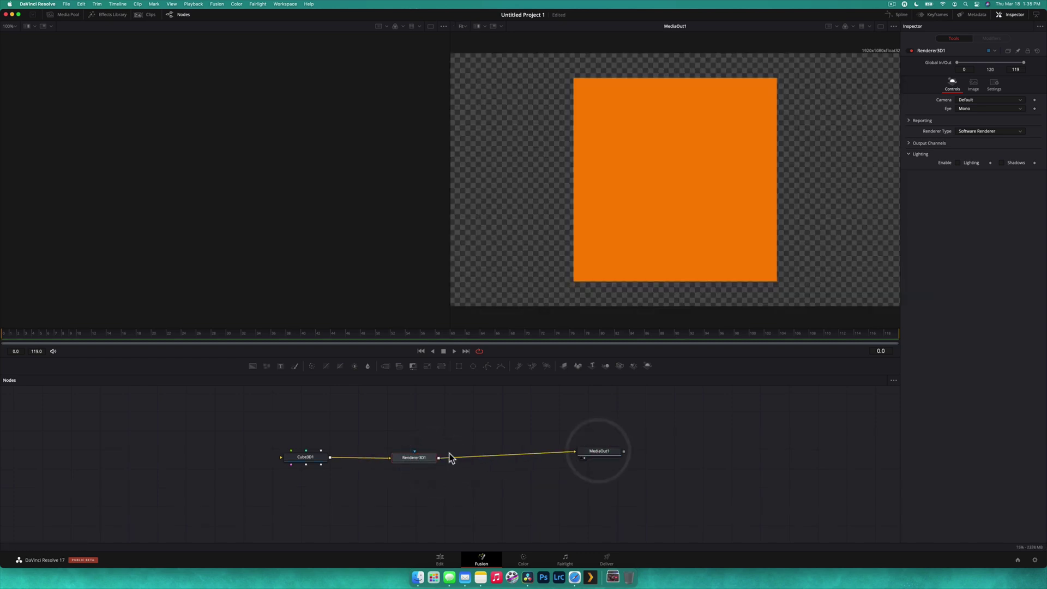
{"action": "left_click_drag", "start_coordinate": [430, 455], "coordinate": [457, 455]}
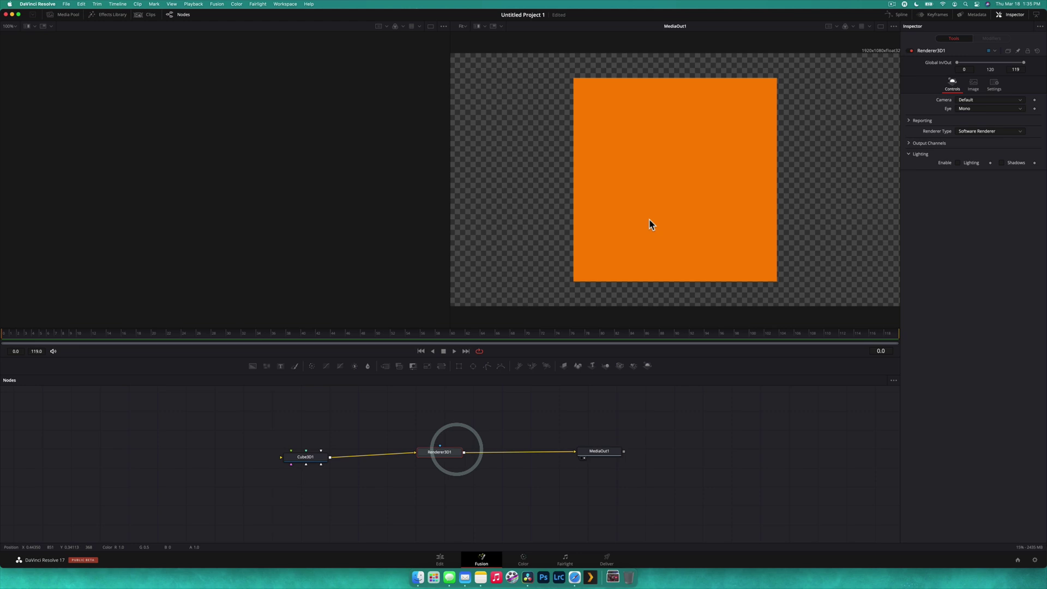
Step: Move Cube3D1 and MediaOut1 farther from the renderer, and check the rendered cube on the Edit page before returning to Fusion
{"action": "left_click_drag", "start_coordinate": [306, 458], "coordinate": [261, 451]}
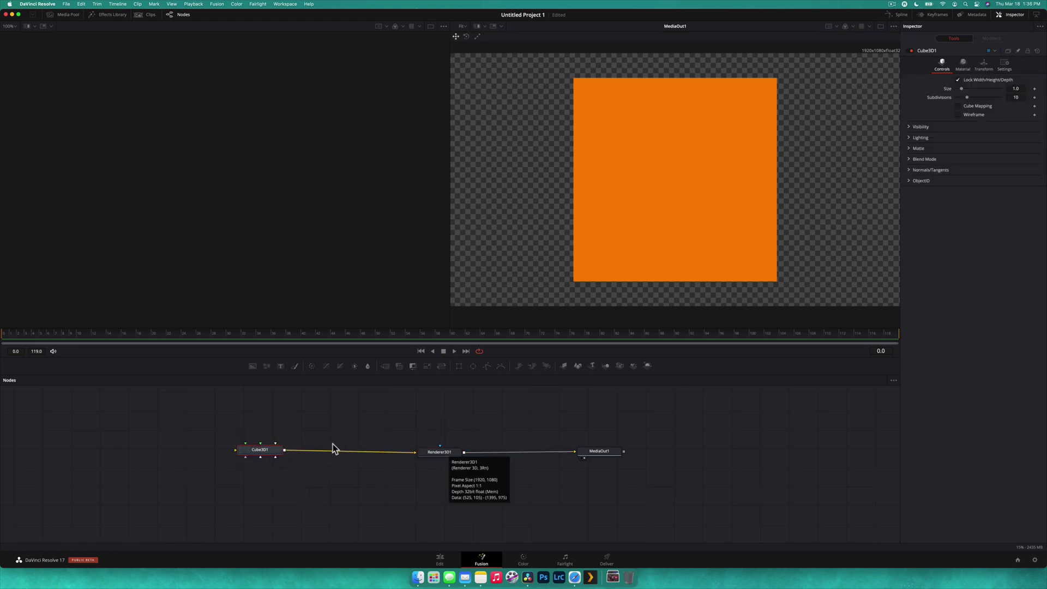
{"action": "left_click_drag", "start_coordinate": [260, 453], "coordinate": [230, 461]}
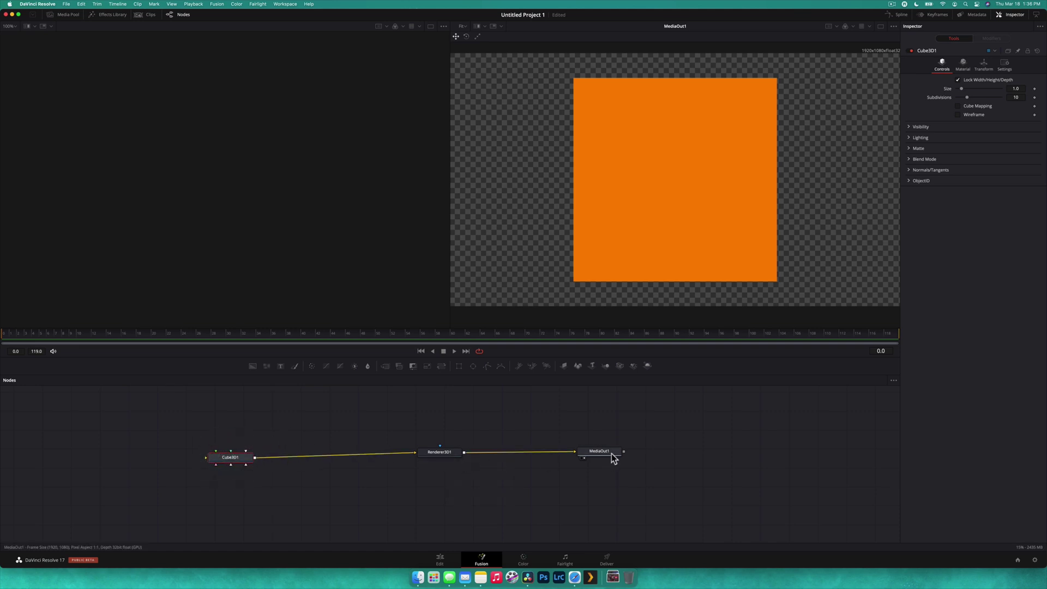
{"action": "left_click_drag", "start_coordinate": [613, 454], "coordinate": [639, 457]}
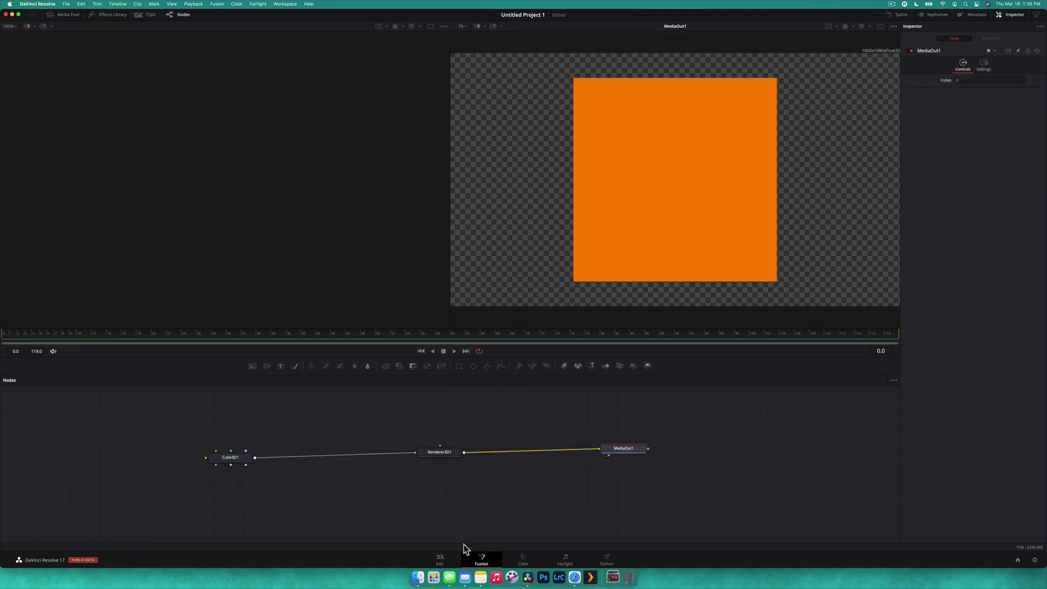
{"action": "left_click", "coordinate": [442, 561]}
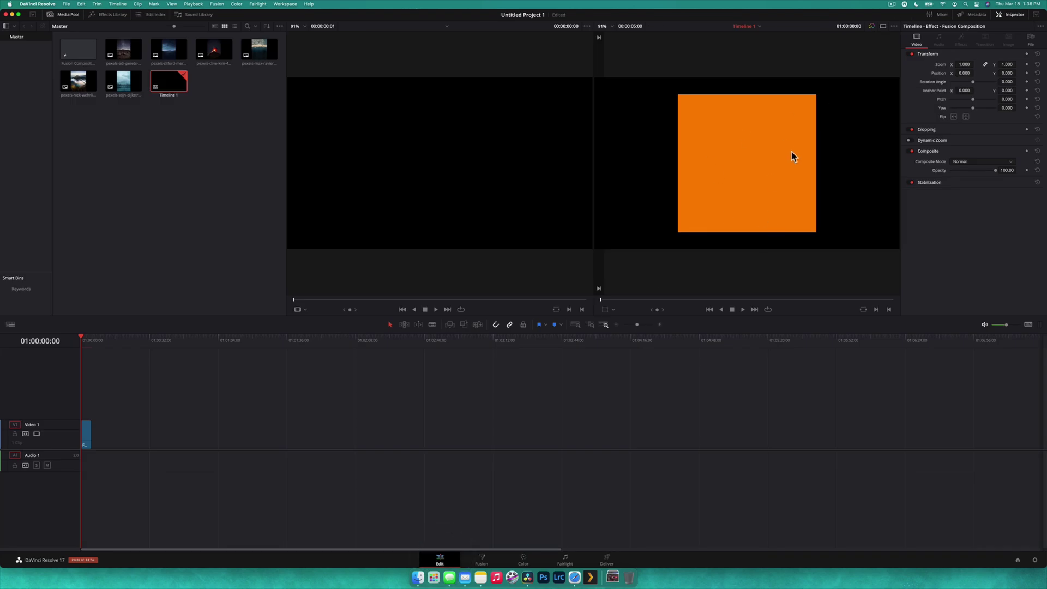
{"action": "left_click", "coordinate": [481, 560]}
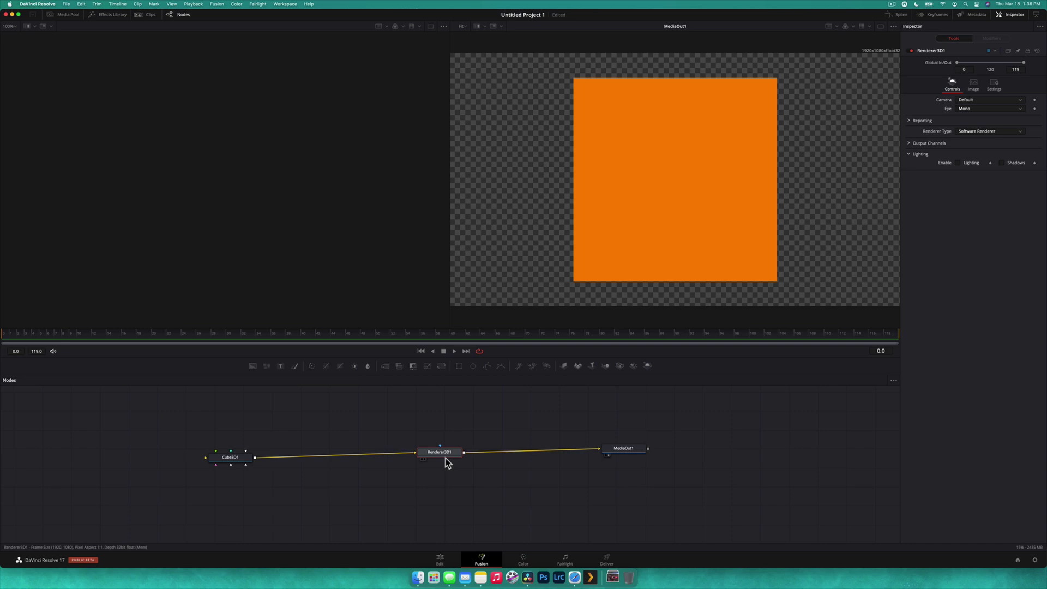
Step: Spread the node chain wider by moving Cube3D1 away and shifting Renderer3D1 and MediaOut1 together, leaving a gap after the cube
{"action": "left_click_drag", "start_coordinate": [248, 457], "coordinate": [209, 455]}
{"action": "left_click", "coordinate": [346, 422]}
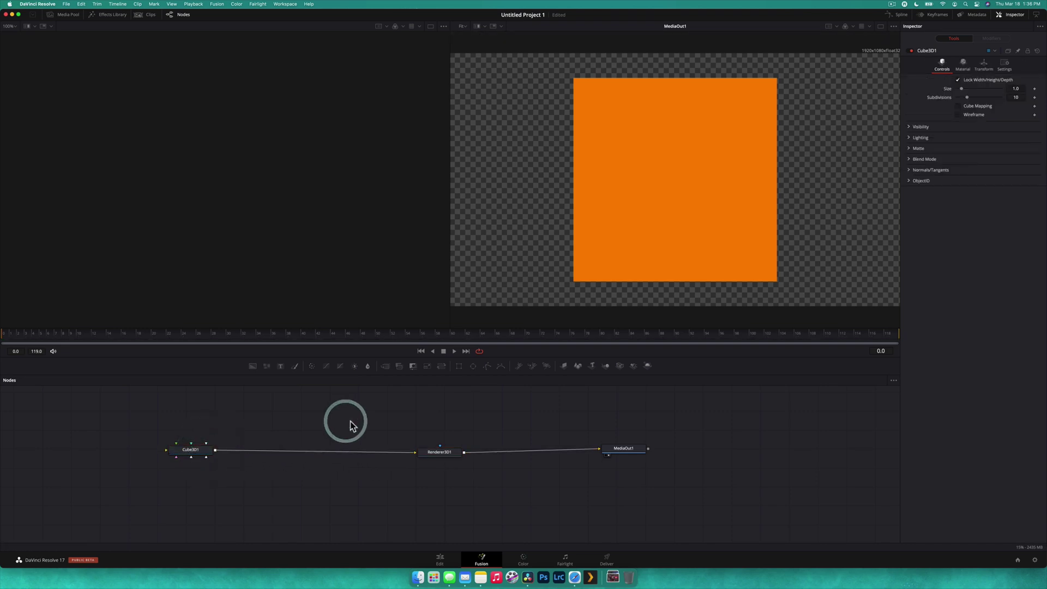
{"action": "left_click_drag", "start_coordinate": [401, 415], "coordinate": [663, 495]}
{"action": "left_click_drag", "start_coordinate": [628, 449], "coordinate": [700, 452]}
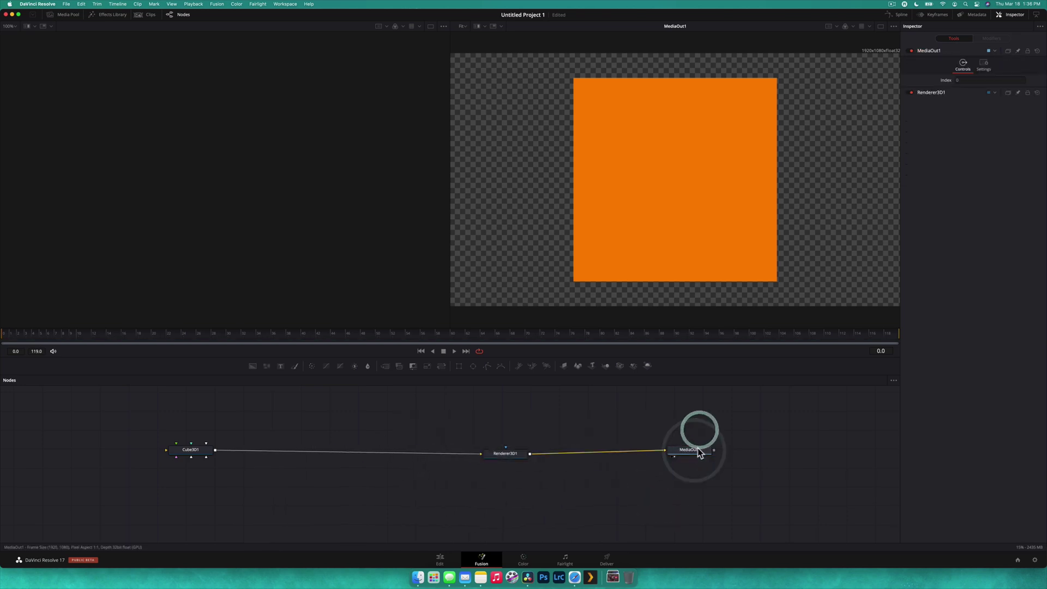
{"action": "left_click", "coordinate": [690, 452]}
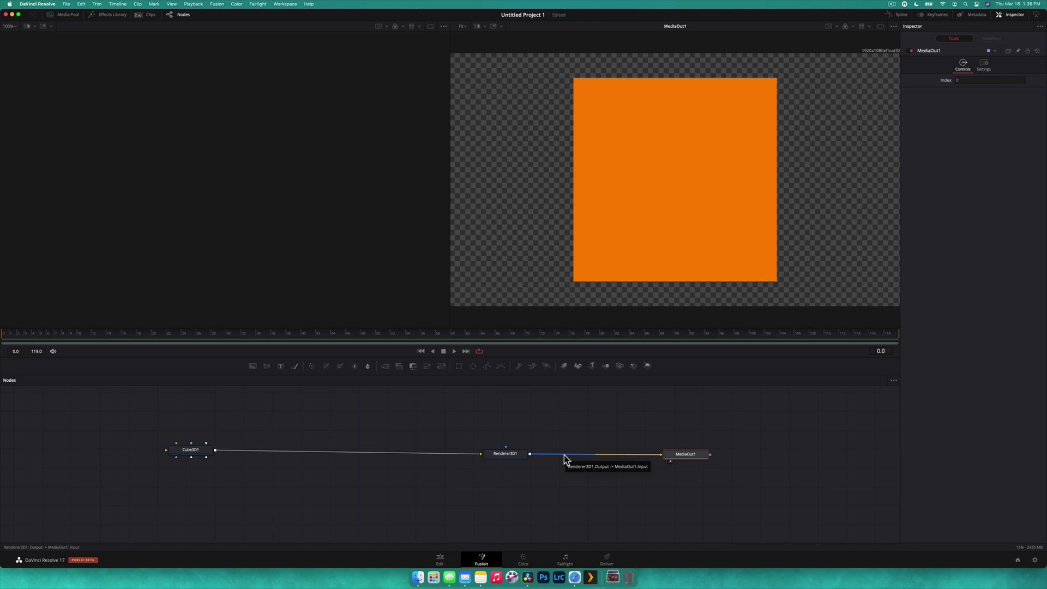
Step: Add a Camera 3D node, merge its output with the cube's through a Merge 3D node, and place the camera below the merge
{"action": "left_click", "coordinate": [302, 480]}
{"action": "key", "text": "shift+space"}
{"action": "type", "text": "ren"}
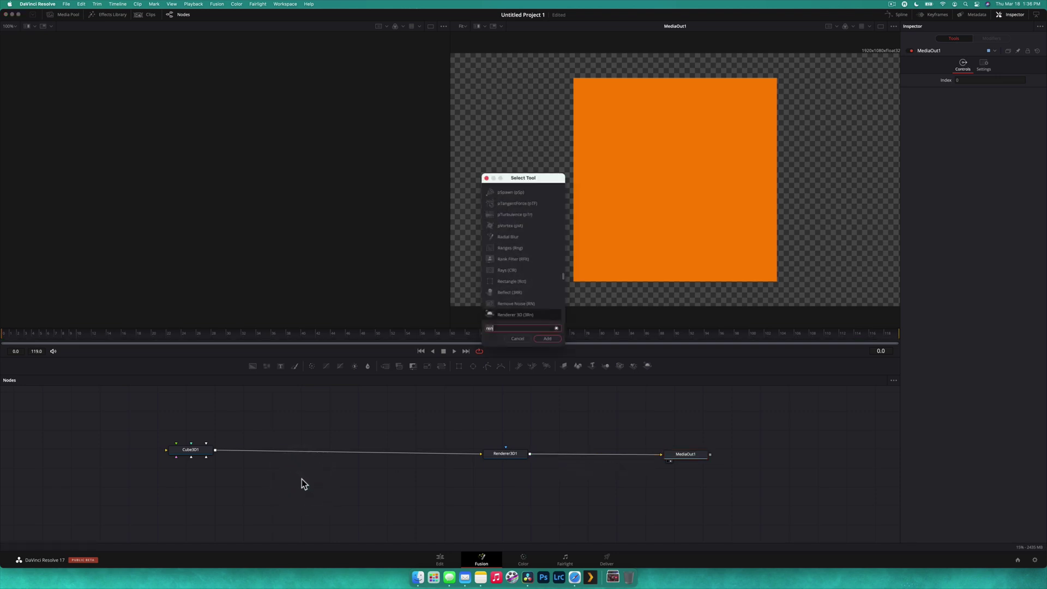
{"action": "key", "text": "BackSpace"}
{"action": "key", "text": "BackSpace"}
{"action": "key", "text": "BackSpace"}
{"action": "type", "text": "came"}
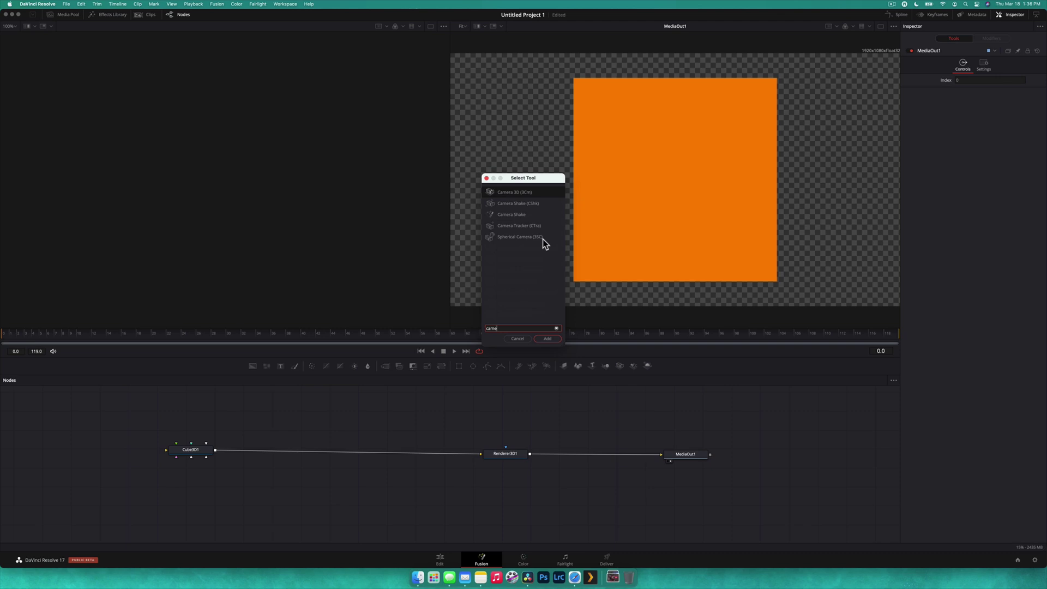
{"action": "left_click", "coordinate": [547, 338]}
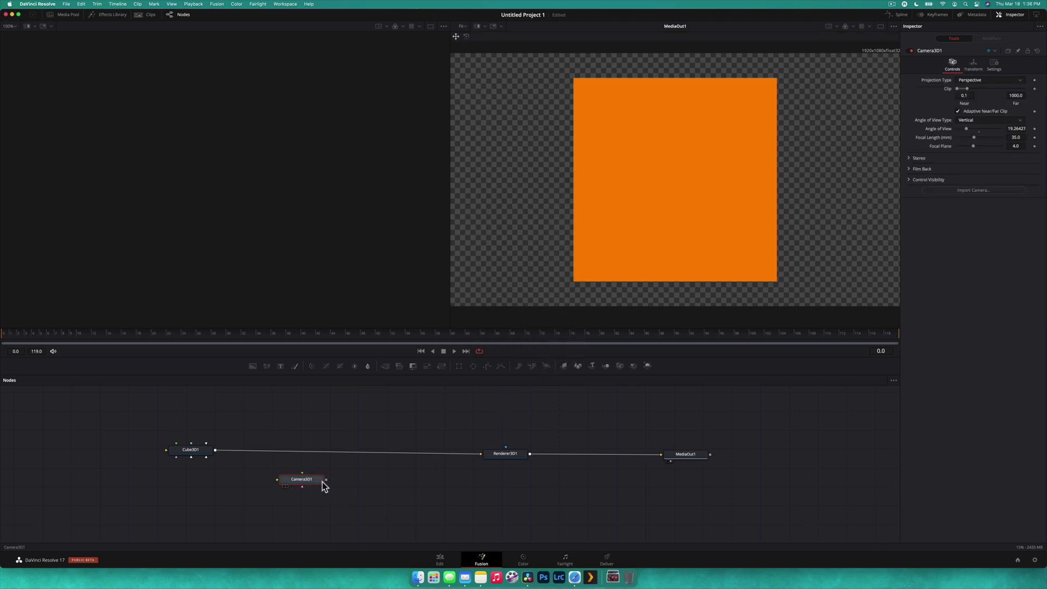
{"action": "left_click_drag", "start_coordinate": [326, 480], "coordinate": [215, 449]}
{"action": "left_click_drag", "start_coordinate": [359, 483], "coordinate": [337, 513]}
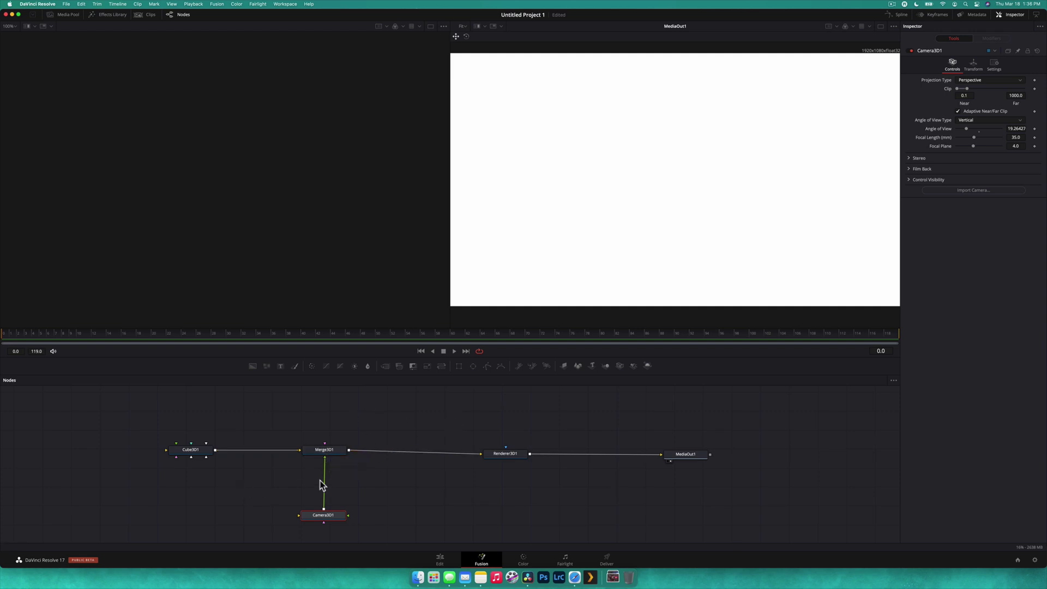
Step: Add an Ambient Light node above the chain and connect its output to Merge3D1
{"action": "left_click", "coordinate": [342, 429]}
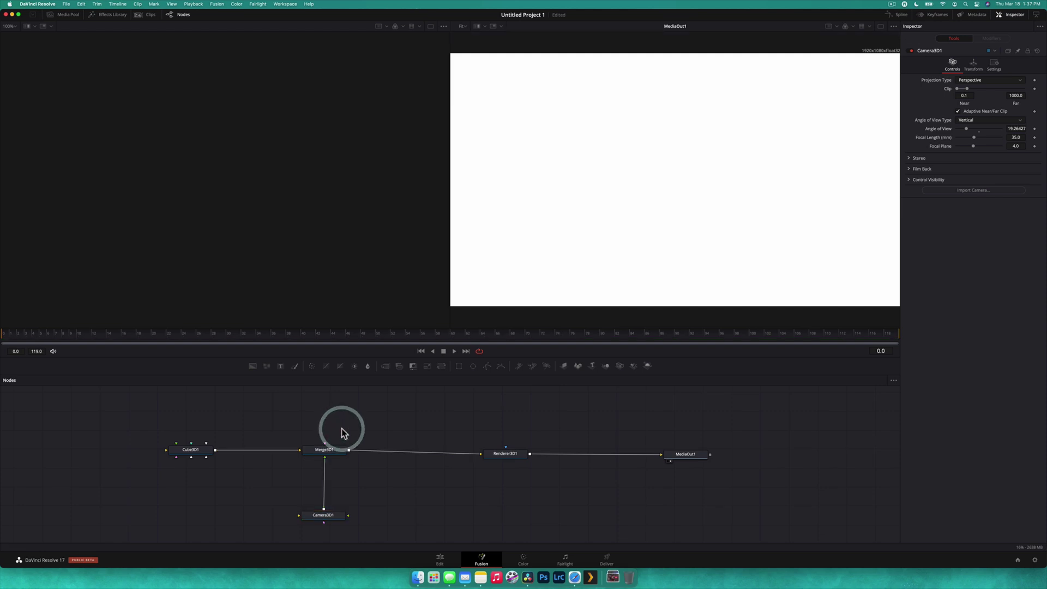
{"action": "key", "text": "shift+space"}
{"action": "type", "text": "ambie"}
{"action": "key", "text": "Return"}
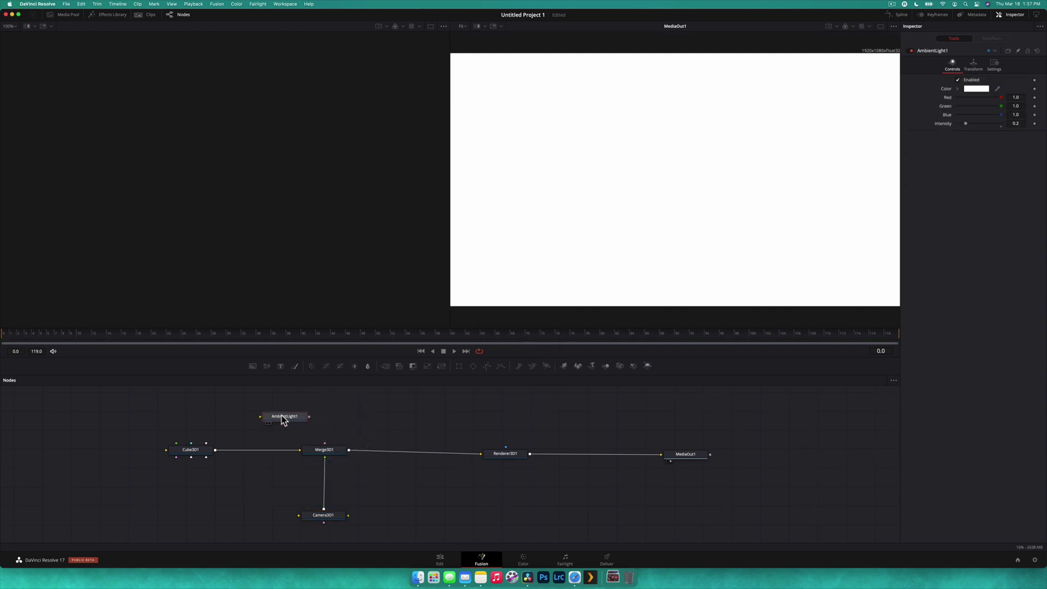
{"action": "left_click", "coordinate": [280, 413]}
{"action": "left_click_drag", "start_coordinate": [300, 413], "coordinate": [324, 447]}
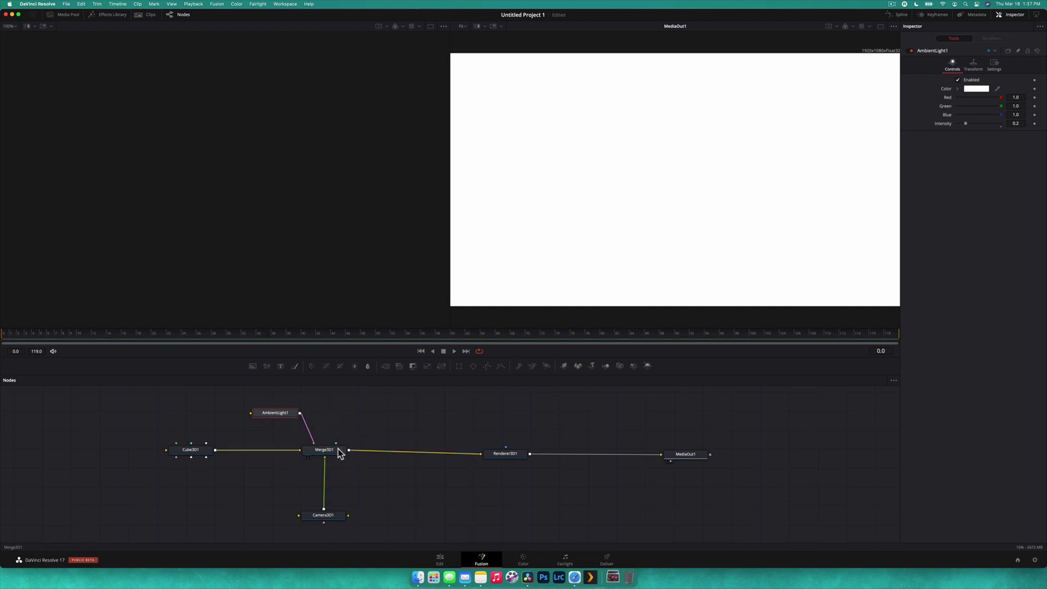
Step: Show Merge3D1 in the empty viewer, then zoom out and orbit around the cube to inspect its sides
{"action": "left_click_drag", "start_coordinate": [331, 452], "coordinate": [254, 194]}
{"action": "left_click", "coordinate": [212, 171]}
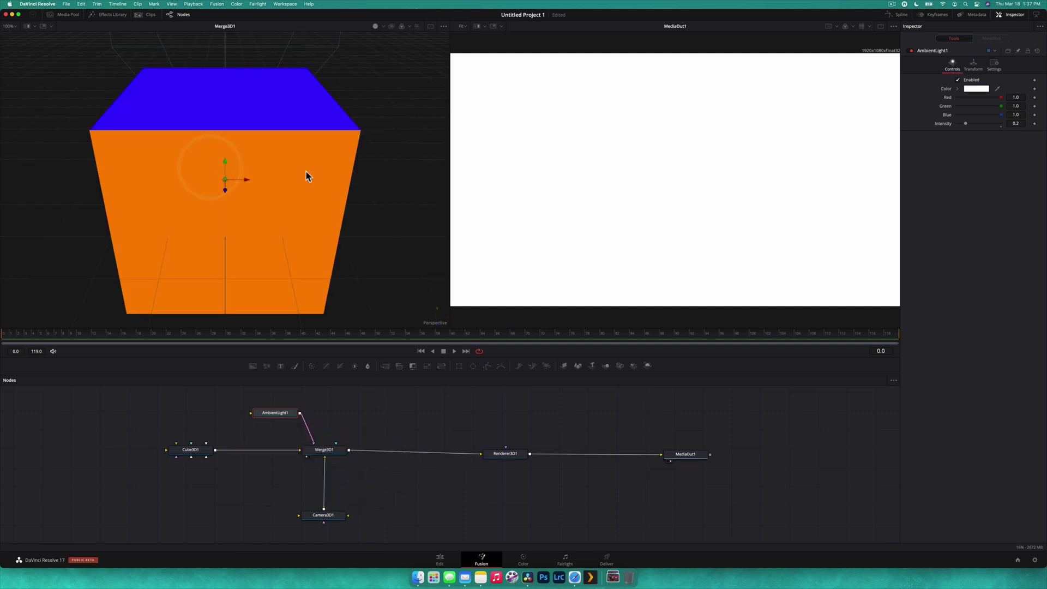
{"action": "scroll", "coordinate": [320, 185], "scroll_direction": "down", "scroll_amount": 5}
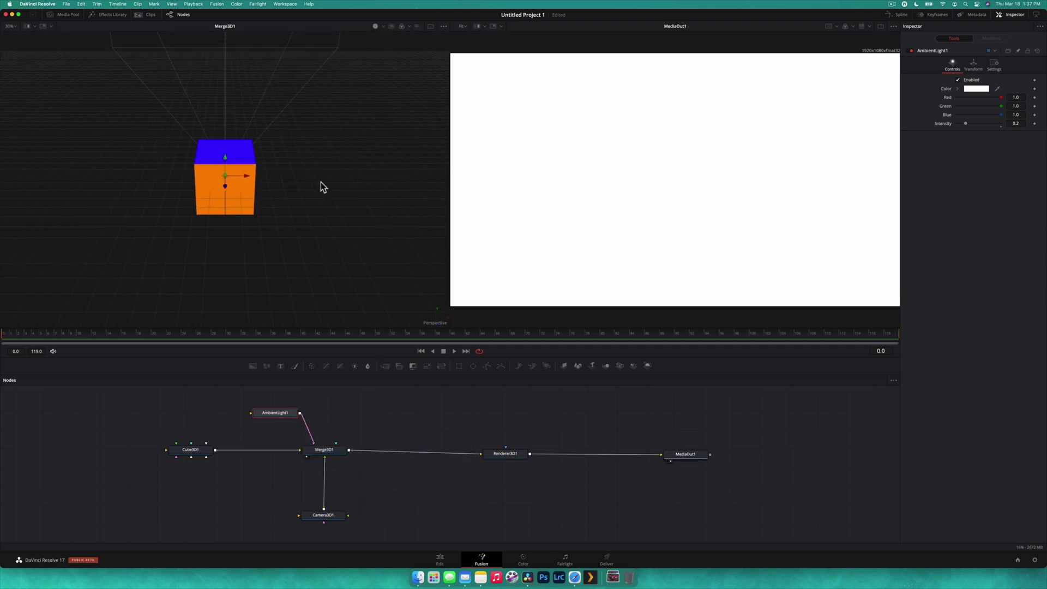
{"action": "scroll", "coordinate": [307, 179], "scroll_direction": "right", "scroll_amount": 8}
{"action": "scroll", "coordinate": [306, 180], "scroll_direction": "left", "scroll_amount": 7}
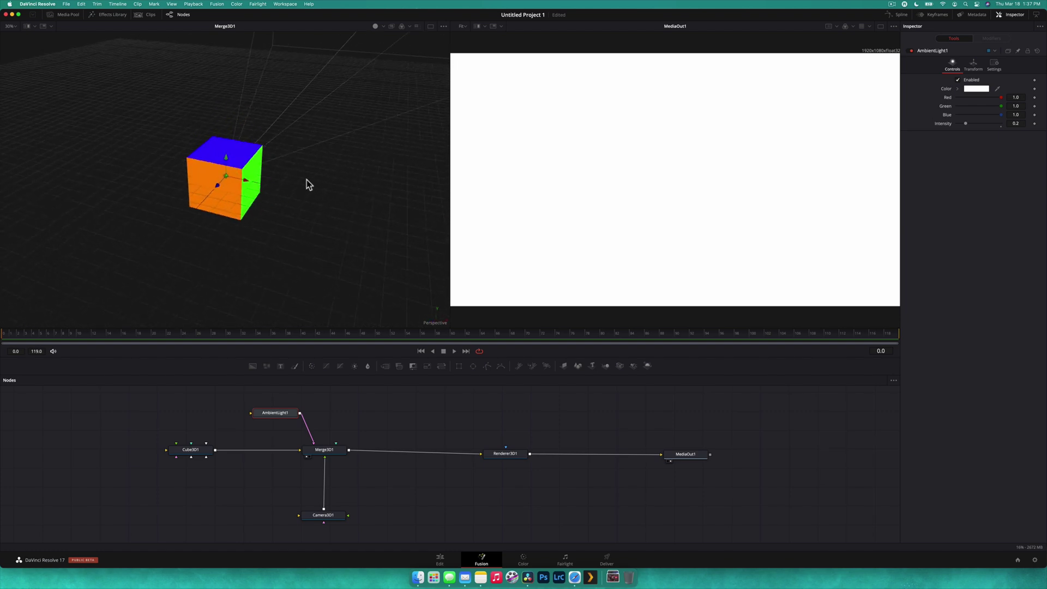
{"action": "left_click_drag", "start_coordinate": [306, 179], "coordinate": [306, 179]}
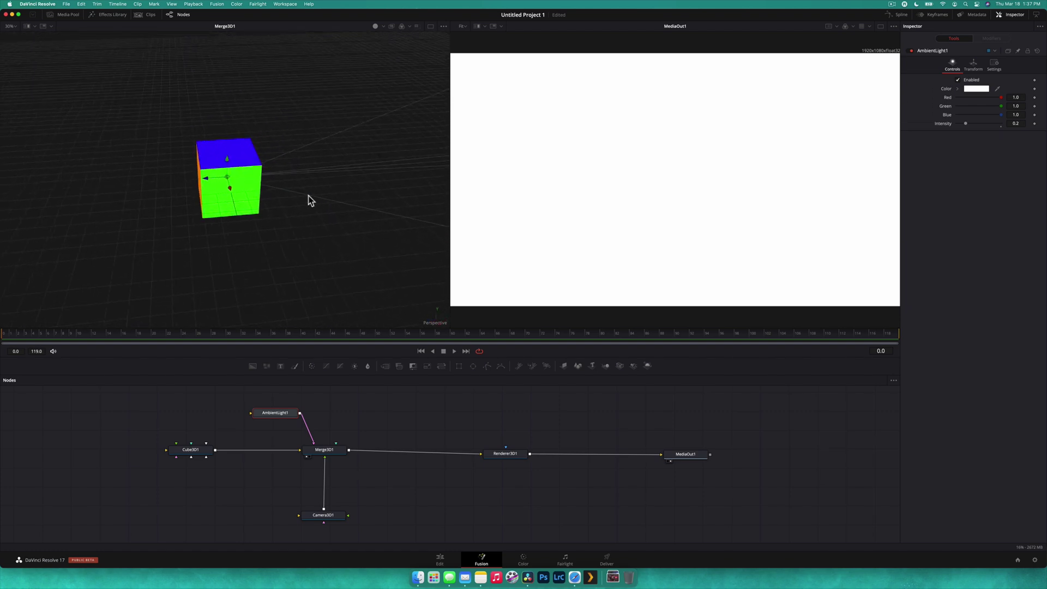
Step: Select the camera, cube and camera nodes in turn, and zoom in and out on the cube in the Merge3D1 view
{"action": "left_click", "coordinate": [327, 518]}
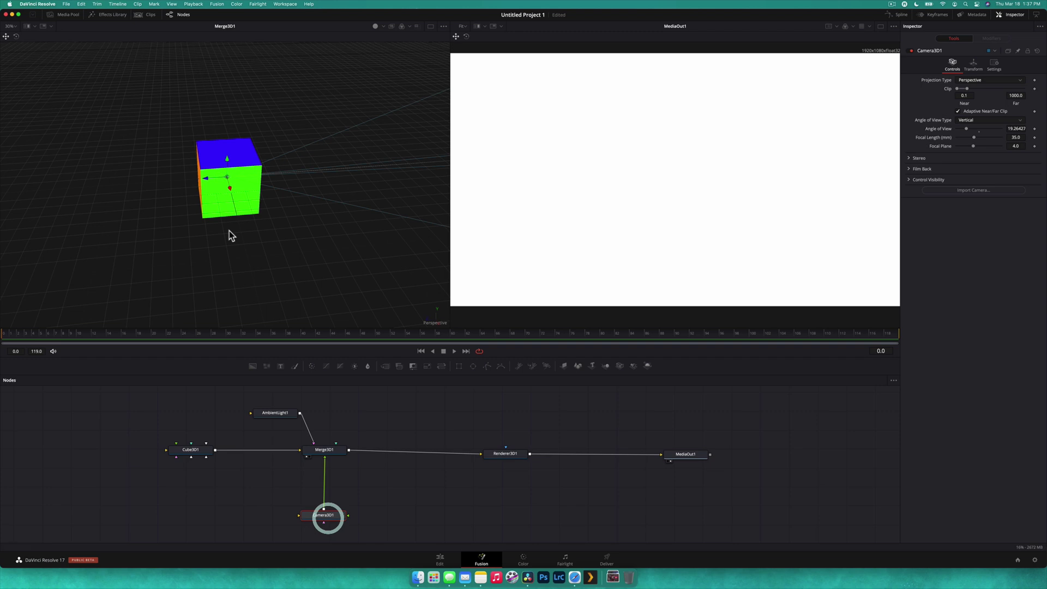
{"action": "left_click", "coordinate": [196, 450]}
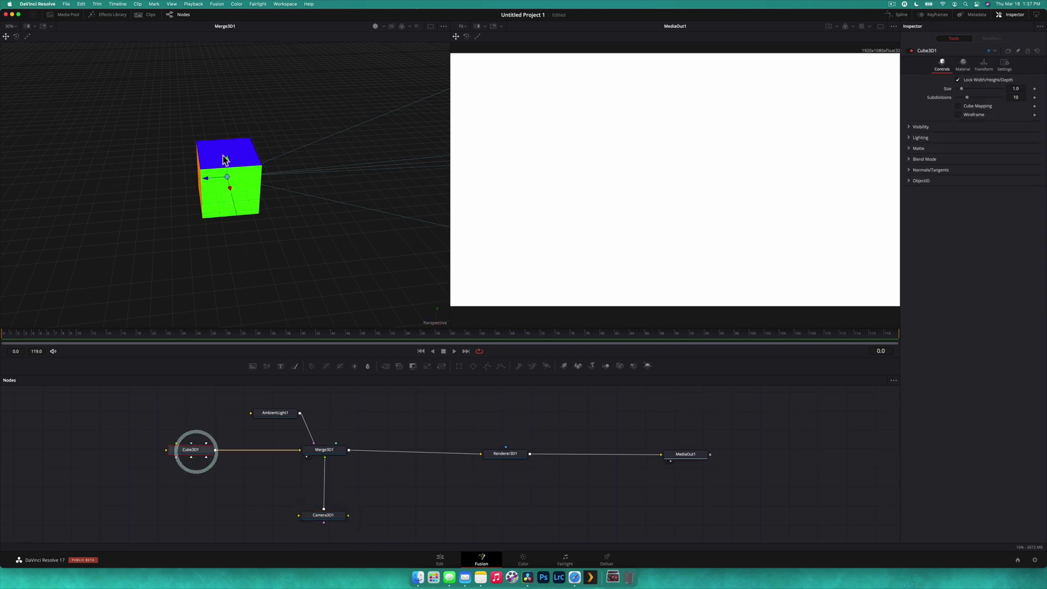
{"action": "left_click", "coordinate": [336, 516]}
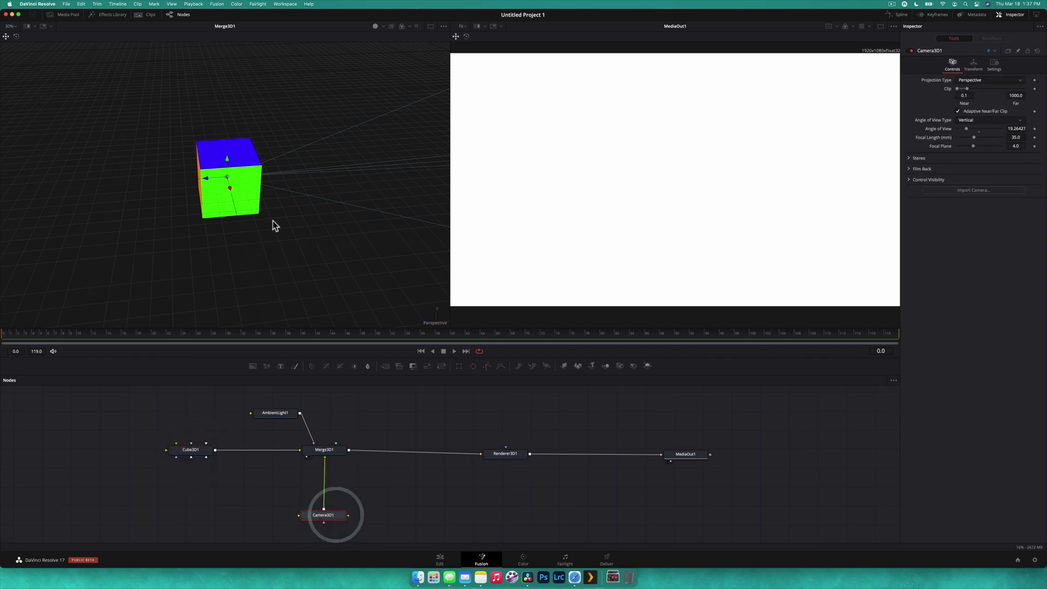
{"action": "scroll", "coordinate": [273, 223], "scroll_direction": "up", "scroll_amount": 5}
{"action": "scroll", "coordinate": [273, 221], "scroll_direction": "up", "scroll_amount": 3}
{"action": "scroll", "coordinate": [272, 220], "scroll_direction": "down", "scroll_amount": 3}
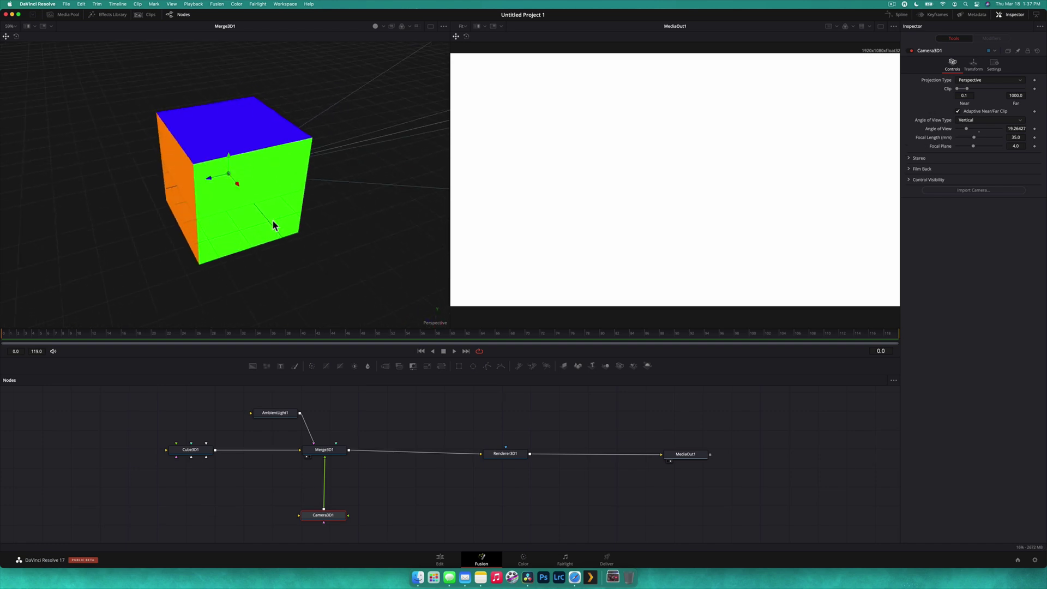
{"action": "scroll", "coordinate": [272, 219], "scroll_direction": "down", "scroll_amount": 5}
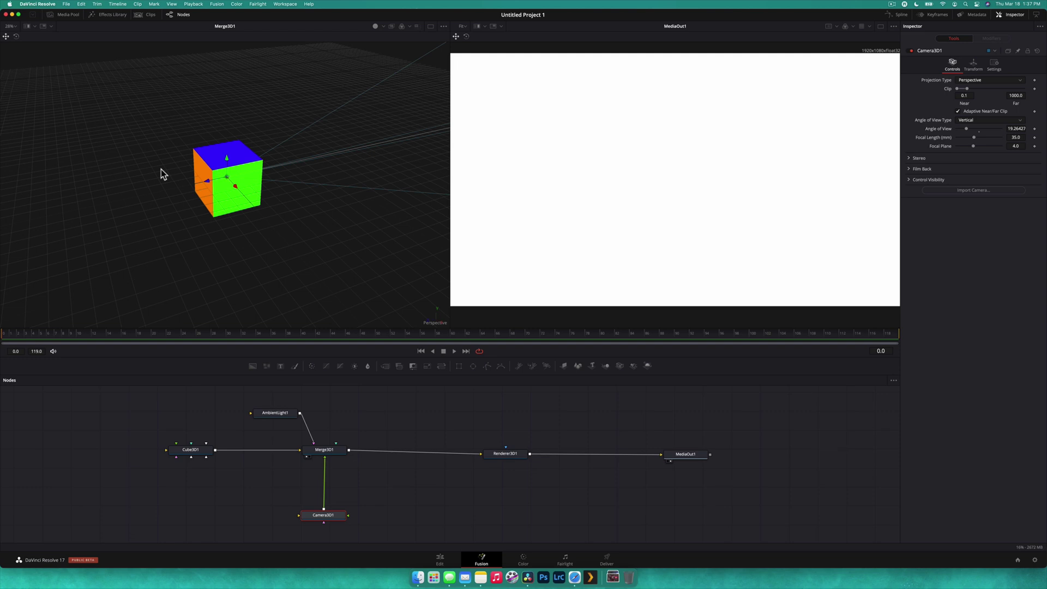
{"action": "scroll", "coordinate": [298, 178], "scroll_direction": "down", "scroll_amount": 4}
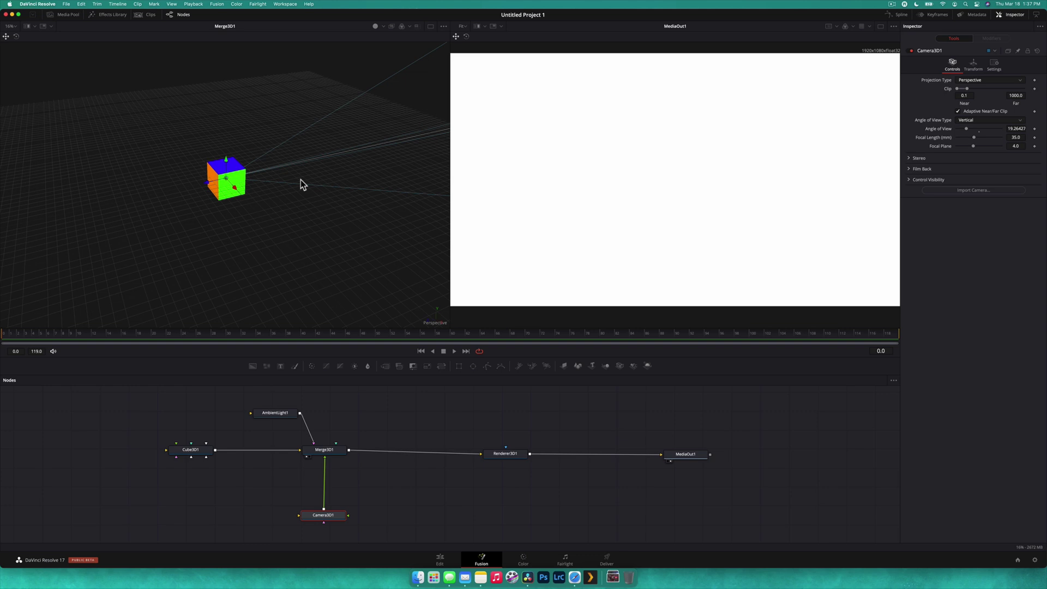
{"action": "scroll", "coordinate": [300, 185], "scroll_direction": "up", "scroll_amount": 3}
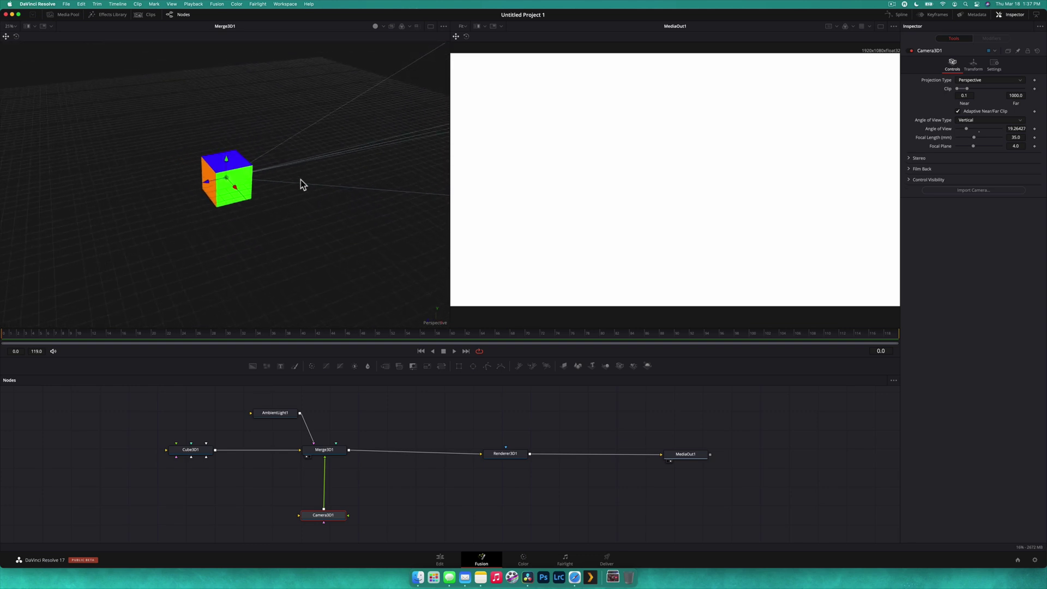
{"action": "scroll", "coordinate": [301, 180], "scroll_direction": "up", "scroll_amount": 5}
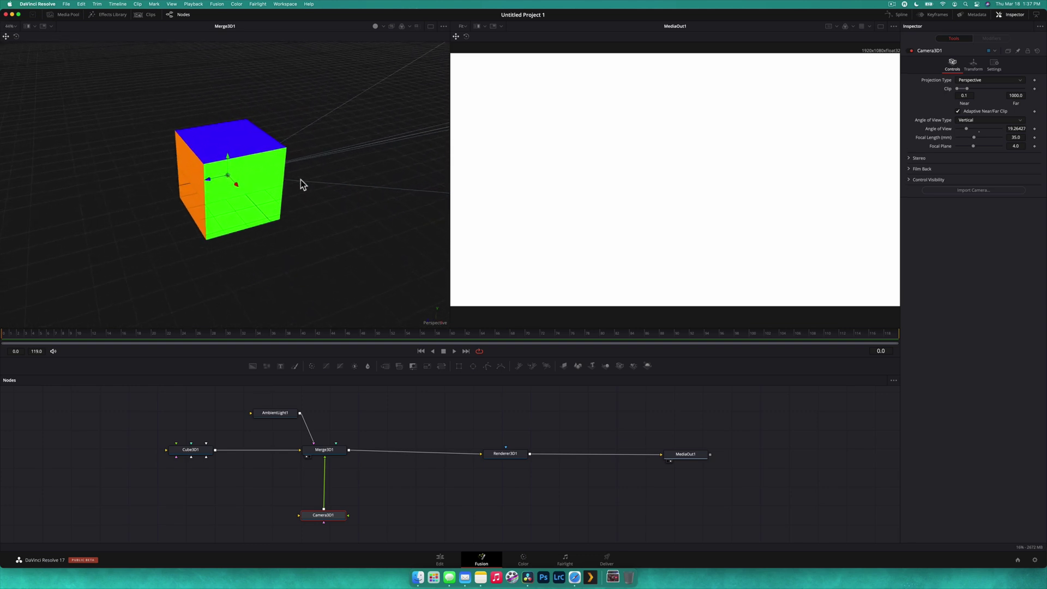
Step: Orbit and pan around the cube in the Merge3D1 view to examine its top and sides from several angles
{"action": "scroll", "coordinate": [300, 180], "scroll_direction": "left", "scroll_amount": 3}
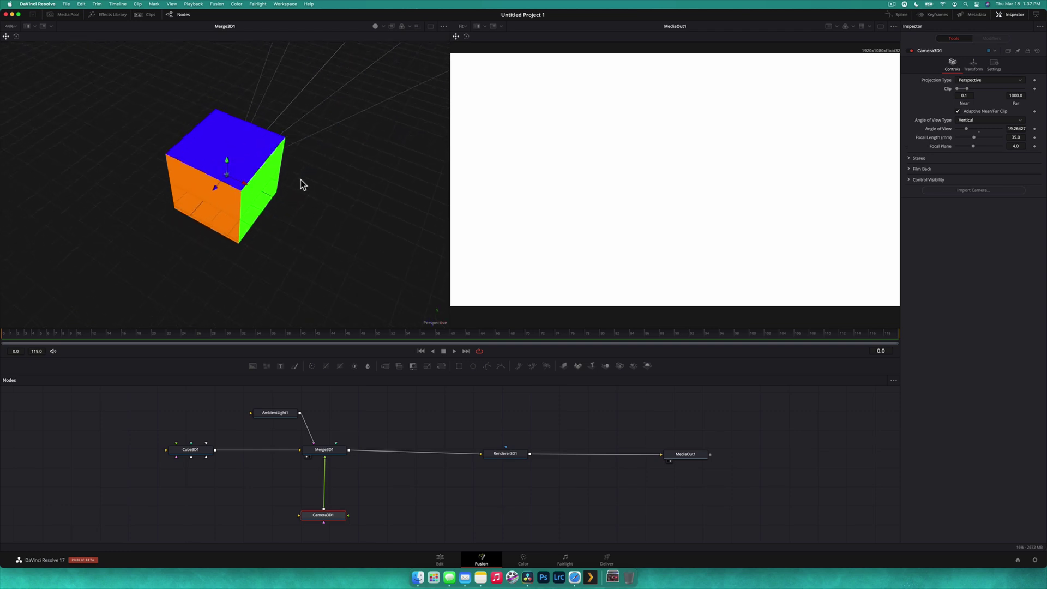
{"action": "scroll", "coordinate": [300, 180], "scroll_direction": "down", "scroll_amount": 3}
{"action": "scroll", "coordinate": [301, 180], "scroll_direction": "right", "scroll_amount": 3}
{"action": "scroll", "coordinate": [300, 179], "scroll_direction": "left", "scroll_amount": 3}
{"action": "scroll", "coordinate": [301, 180], "scroll_direction": "right", "scroll_amount": 3}
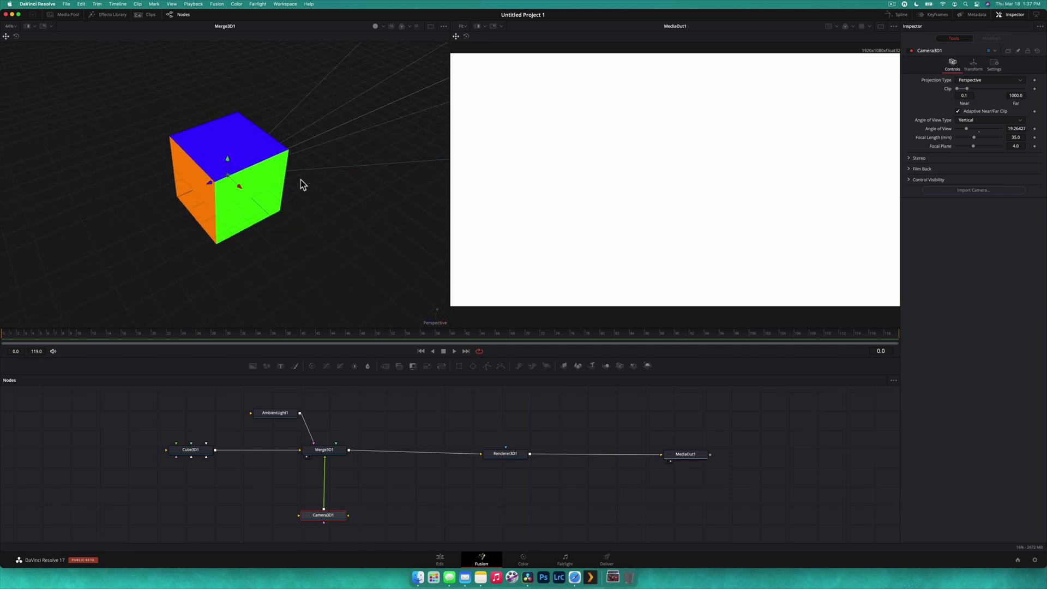
{"action": "scroll", "coordinate": [300, 180], "scroll_direction": "up", "scroll_amount": 4}
{"action": "scroll", "coordinate": [300, 180], "scroll_direction": "left", "scroll_amount": 2}
{"action": "scroll", "coordinate": [300, 180], "scroll_direction": "right", "scroll_amount": 2}
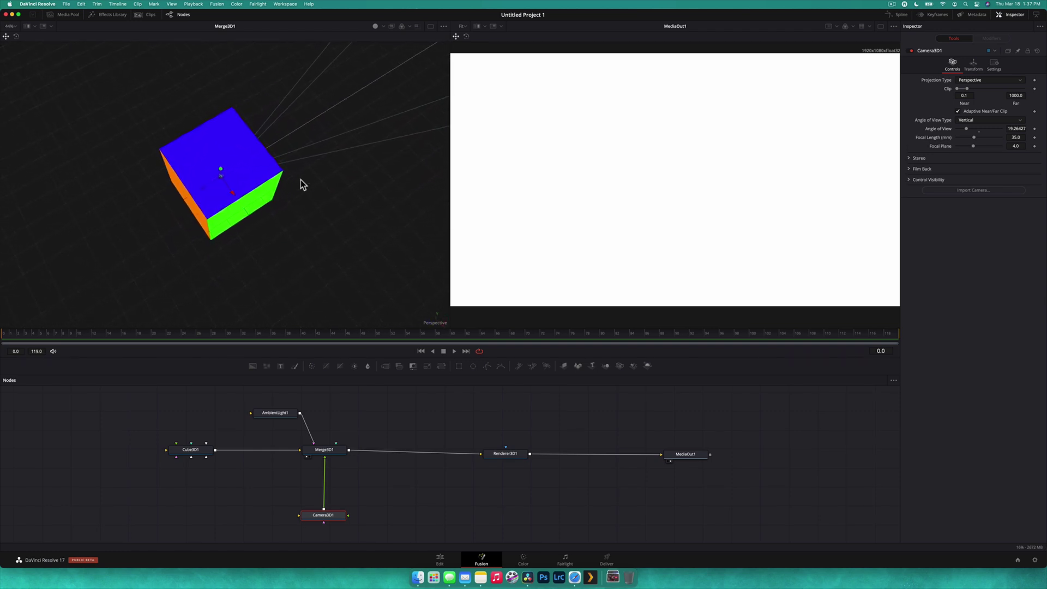
{"action": "scroll", "coordinate": [300, 180], "scroll_direction": "left", "scroll_amount": 2}
{"action": "scroll", "coordinate": [300, 180], "scroll_direction": "left", "scroll_amount": 2}
{"action": "scroll", "coordinate": [301, 180], "scroll_direction": "right", "scroll_amount": 2}
{"action": "scroll", "coordinate": [301, 180], "scroll_direction": "left", "scroll_amount": 2}
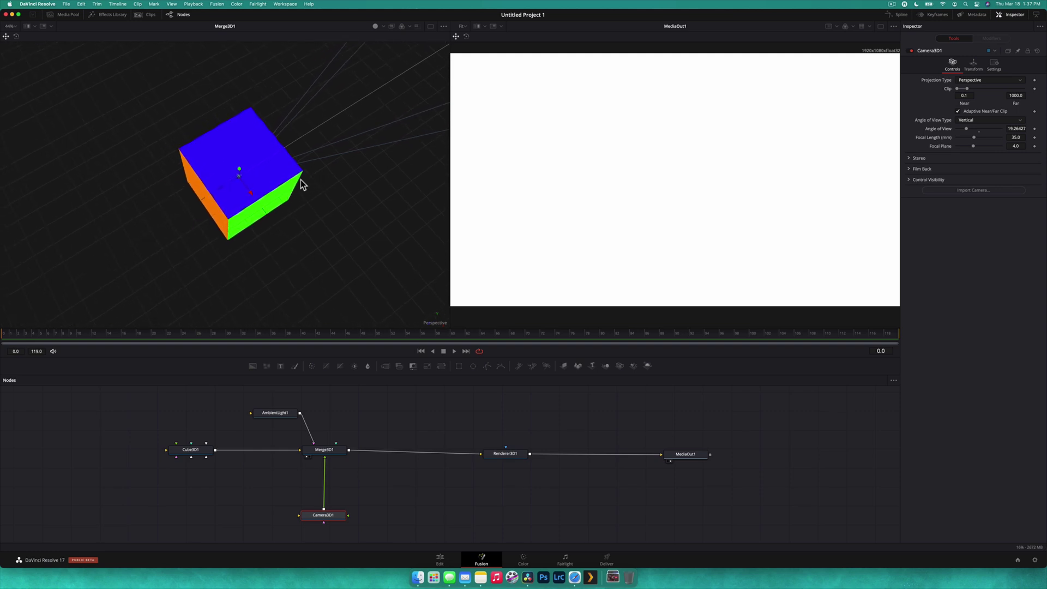
{"action": "scroll", "coordinate": [300, 180], "scroll_direction": "right", "scroll_amount": 2}
{"action": "scroll", "coordinate": [300, 180], "scroll_direction": "left", "scroll_amount": 3}
{"action": "scroll", "coordinate": [300, 180], "scroll_direction": "right", "scroll_amount": 1}
{"action": "scroll", "coordinate": [302, 184], "scroll_direction": "left", "scroll_amount": 2}
{"action": "scroll", "coordinate": [301, 183], "scroll_direction": "down", "scroll_amount": 2}
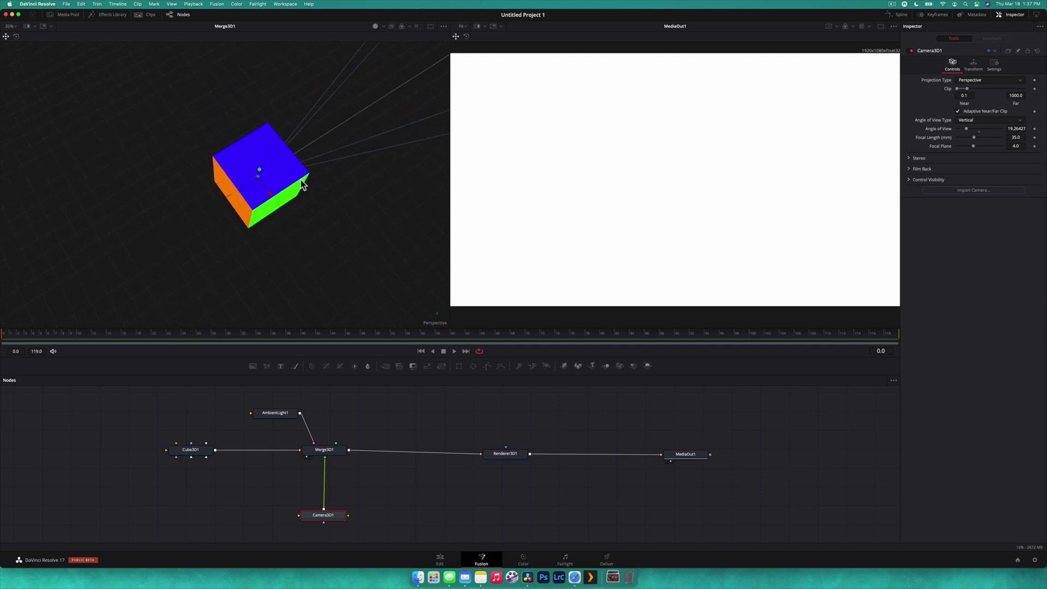
{"action": "scroll", "coordinate": [302, 183], "scroll_direction": "down", "scroll_amount": 4}
{"action": "scroll", "coordinate": [300, 179], "scroll_direction": "right", "scroll_amount": 3}
{"action": "scroll", "coordinate": [301, 180], "scroll_direction": "left", "scroll_amount": 5}
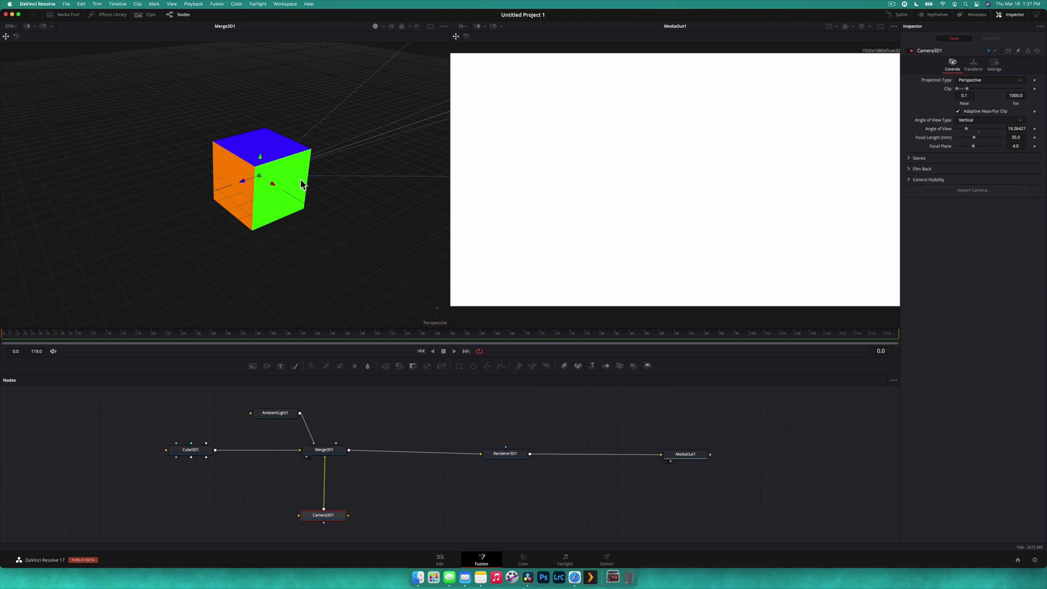
{"action": "scroll", "coordinate": [300, 180], "scroll_direction": "down", "scroll_amount": 3}
{"action": "scroll", "coordinate": [300, 179], "scroll_direction": "right", "scroll_amount": 3}
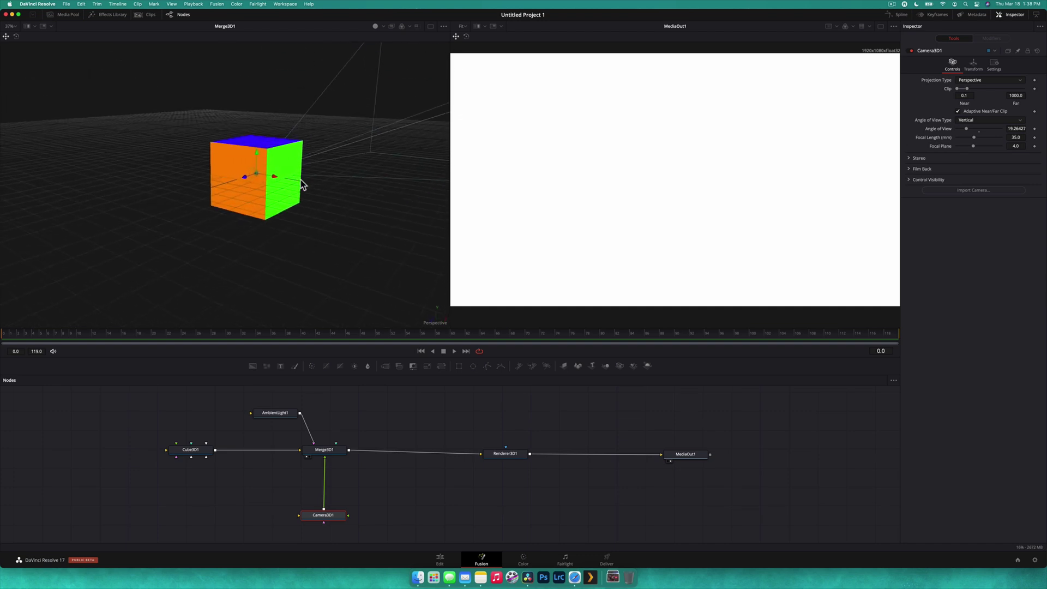
{"action": "scroll", "coordinate": [300, 180], "scroll_direction": "down", "scroll_amount": 3}
{"action": "scroll", "coordinate": [300, 180], "scroll_direction": "up", "scroll_amount": 1}
{"action": "scroll", "coordinate": [300, 179], "scroll_direction": "right", "scroll_amount": 5}
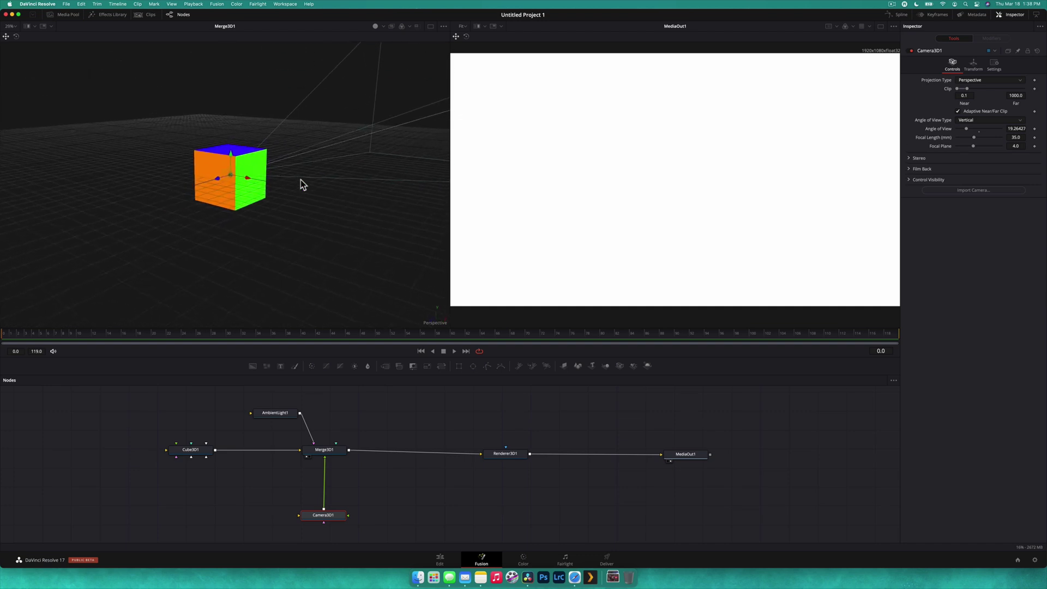
{"action": "scroll", "coordinate": [211, 186], "scroll_direction": "up", "scroll_amount": 5}
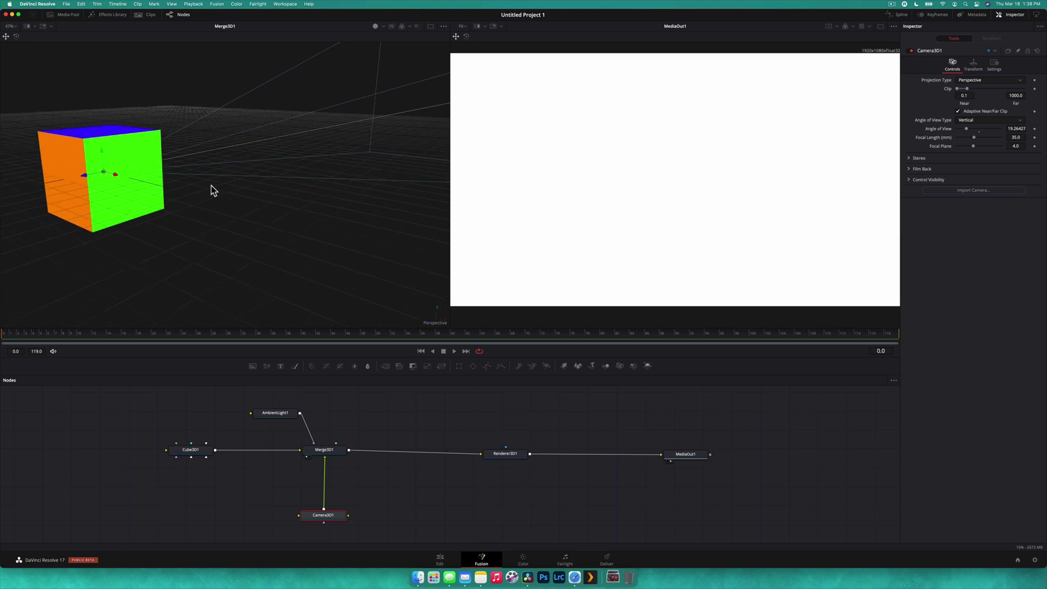
{"action": "scroll", "coordinate": [211, 186], "scroll_direction": "down", "scroll_amount": 1}
{"action": "scroll", "coordinate": [211, 185], "scroll_direction": "left", "scroll_amount": 5}
{"action": "scroll", "coordinate": [211, 185], "scroll_direction": "left", "scroll_amount": 6}
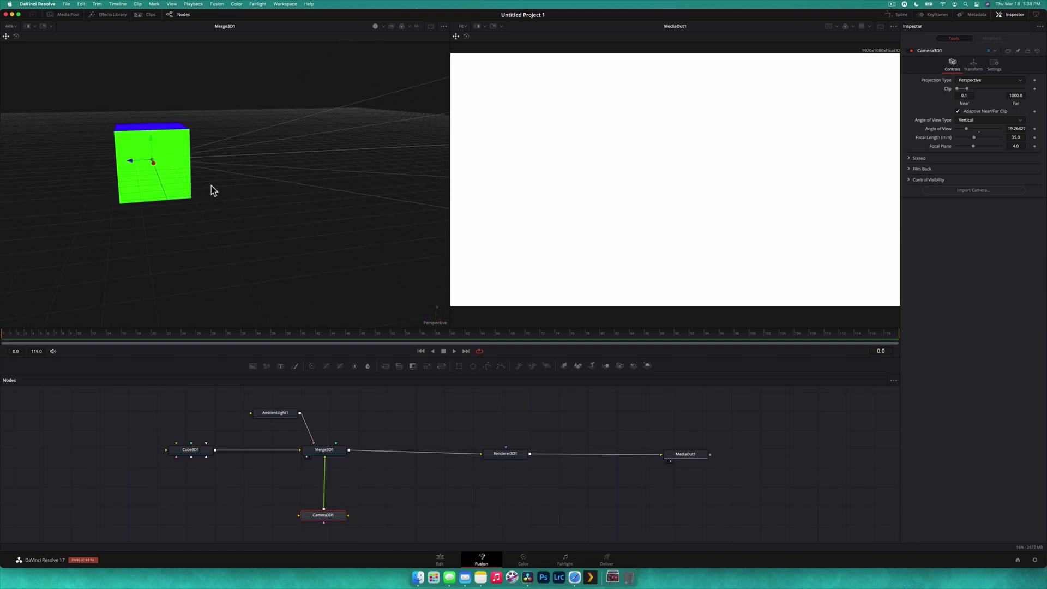
{"action": "scroll", "coordinate": [202, 187], "scroll_direction": "left", "scroll_amount": 5}
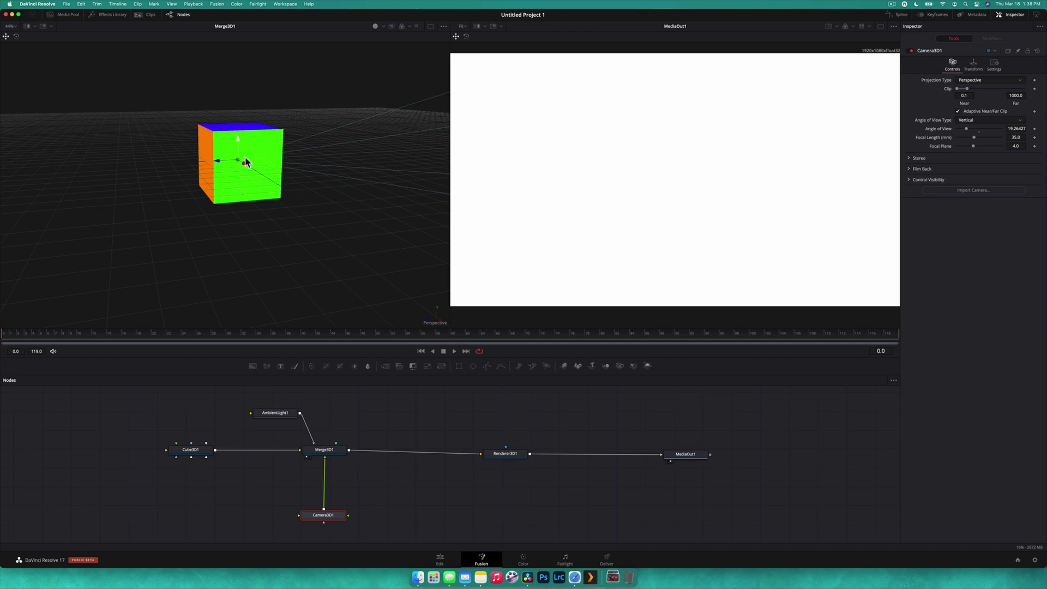
Step: Try moving and rotating Camera3D1 with its on-screen handles in the Merge3D1 view
{"action": "mouse_move", "coordinate": [217, 162]}
{"action": "left_mouse_down"}
{"action": "mouse_move", "coordinate": [283, 153]}
{"action": "mouse_move", "coordinate": [206, 162]}
{"action": "mouse_move", "coordinate": [218, 160]}
{"action": "left_mouse_up"}
{"action": "scroll", "coordinate": [230, 155], "scroll_direction": "up", "scroll_amount": 5}
{"action": "scroll", "coordinate": [230, 151], "scroll_direction": "down", "scroll_amount": 8}
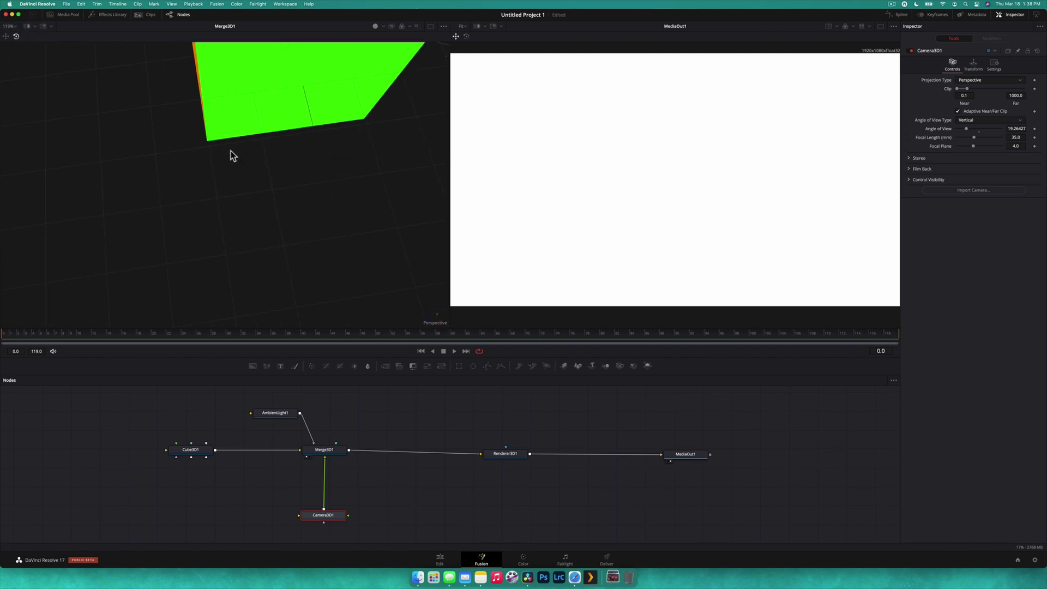
{"action": "scroll", "coordinate": [231, 154], "scroll_direction": "down", "scroll_amount": 8}
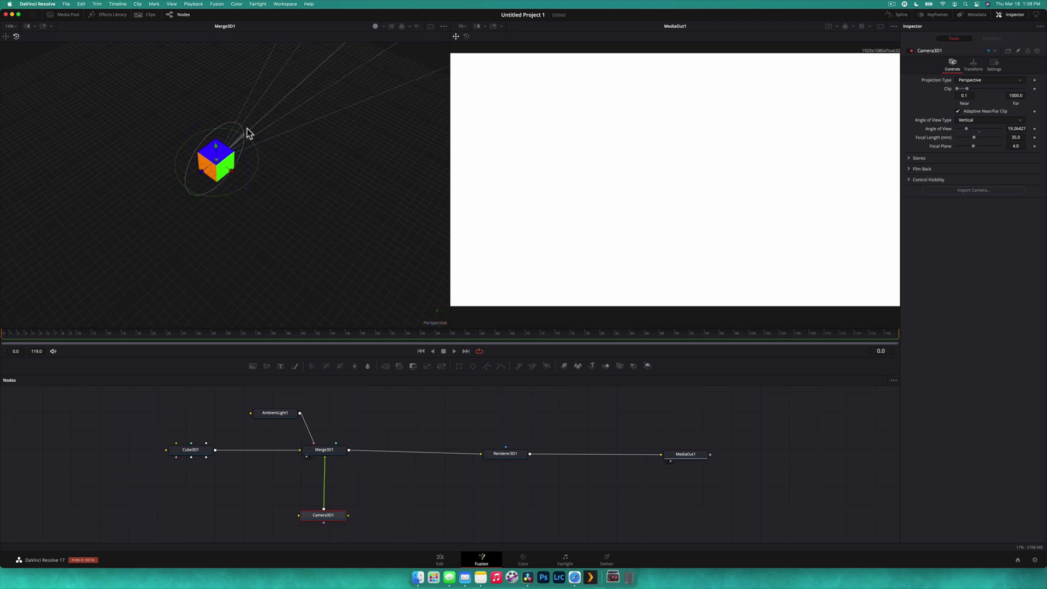
{"action": "left_click", "coordinate": [247, 136]}
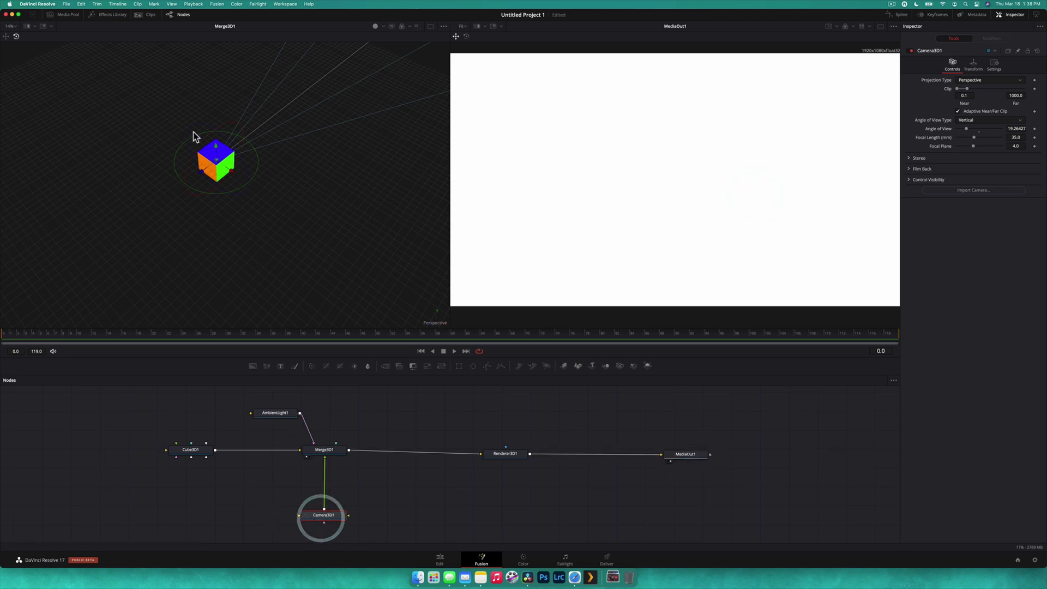
Step: Move Camera3D1 straight back from the cube's orange face to frame it, and move AmbientLight1 out of the cube
{"action": "left_click", "coordinate": [7, 37]}
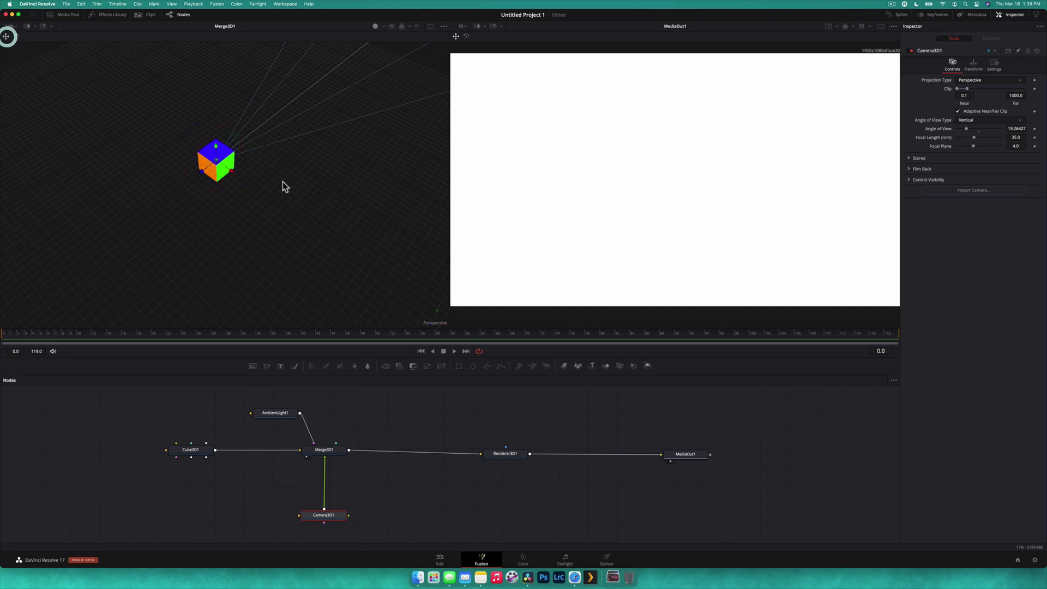
{"action": "left_click_drag", "start_coordinate": [190, 182], "coordinate": [90, 254]}
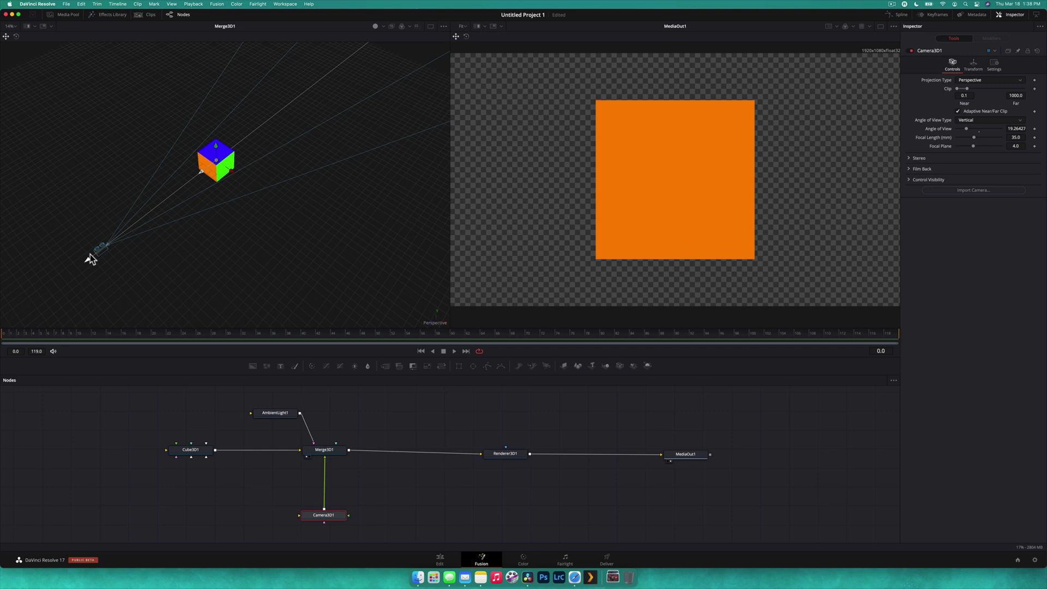
{"action": "left_click", "coordinate": [281, 419]}
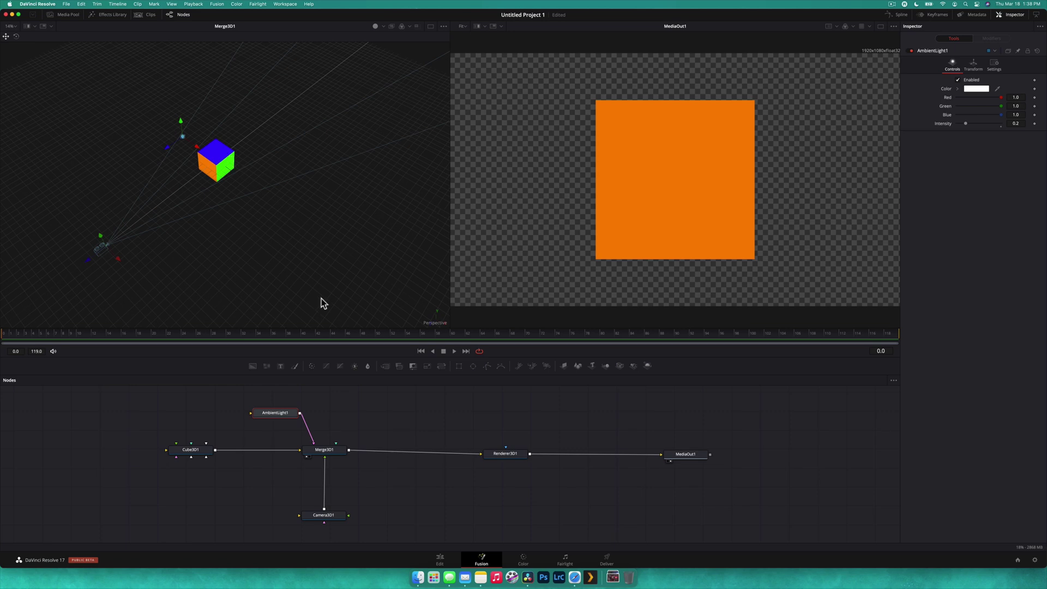
Step: Rotate Cube3D1 so its orange, green and magenta faces all point toward the camera
{"action": "left_click", "coordinate": [191, 451]}
{"action": "key", "text": "w"}
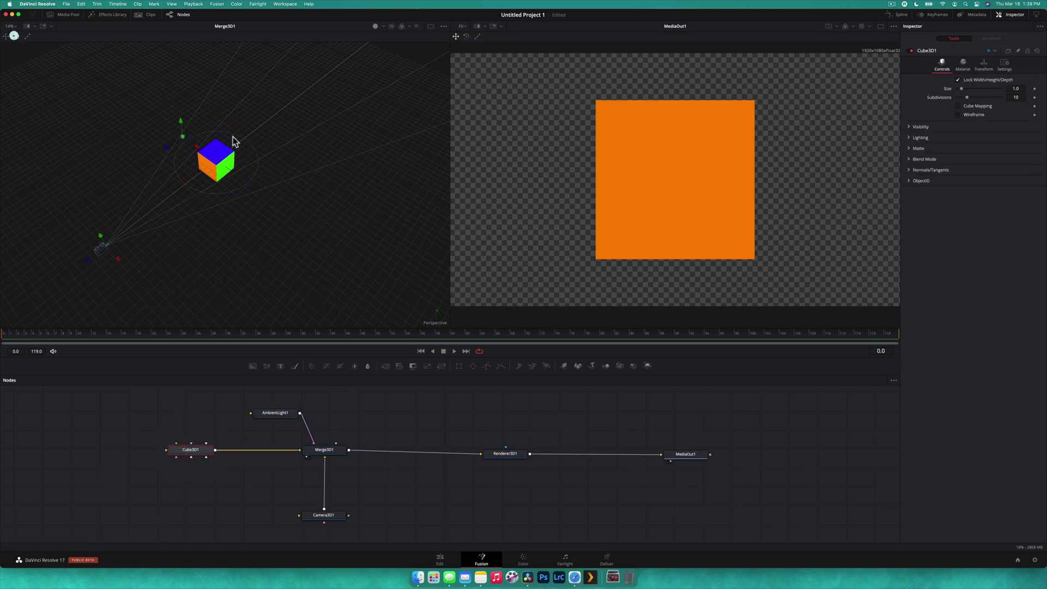
{"action": "left_click_drag", "start_coordinate": [243, 153], "coordinate": [194, 191]}
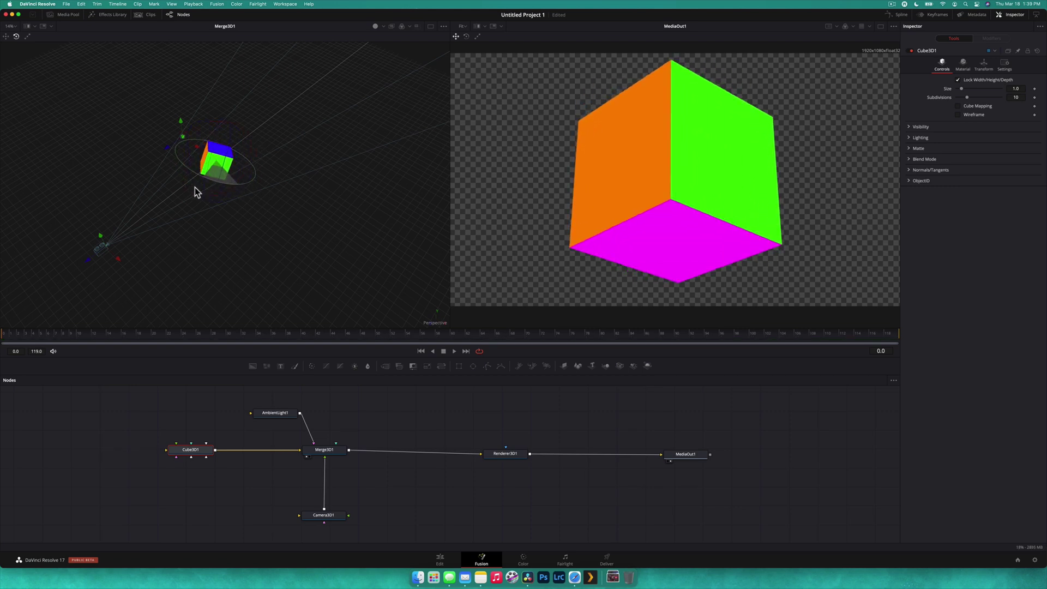
{"action": "left_click", "coordinate": [342, 418]}
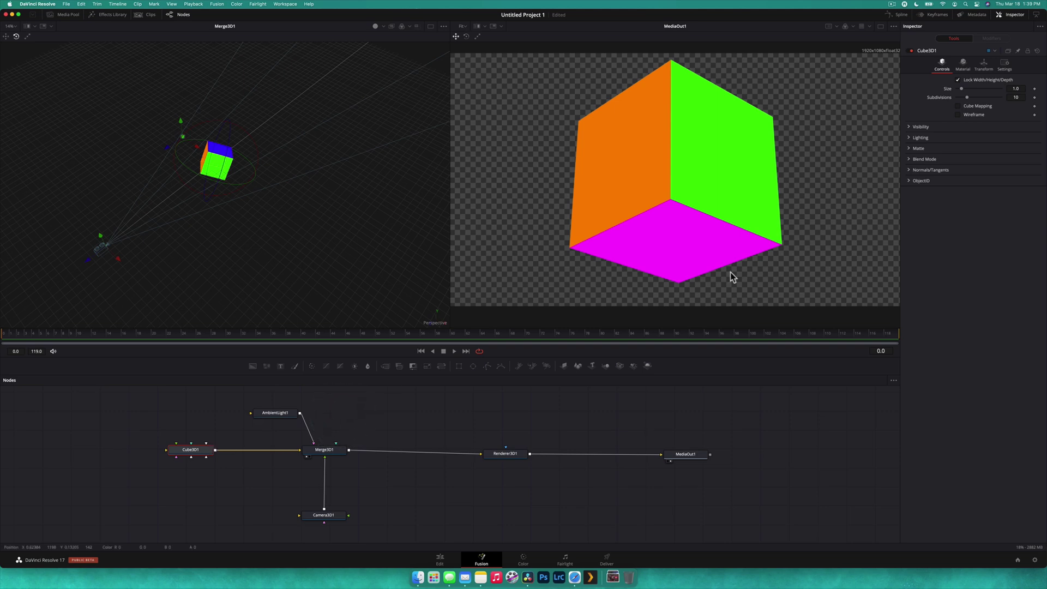
Step: Check the lighting options of Cube3D1
{"action": "left_click", "coordinate": [907, 138]}
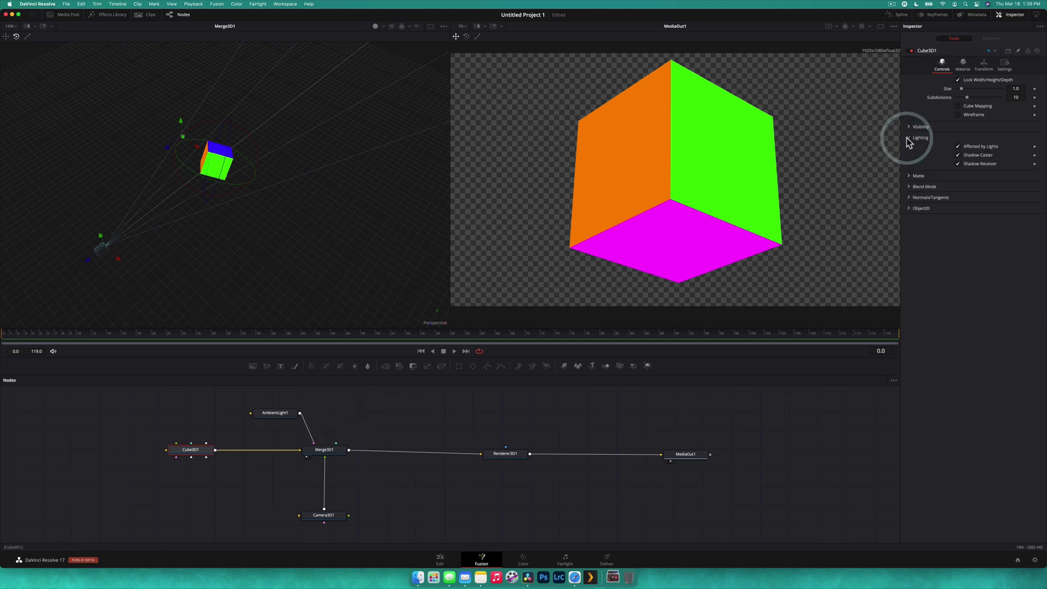
{"action": "left_click", "coordinate": [907, 139]}
{"action": "left_click", "coordinate": [353, 439]}
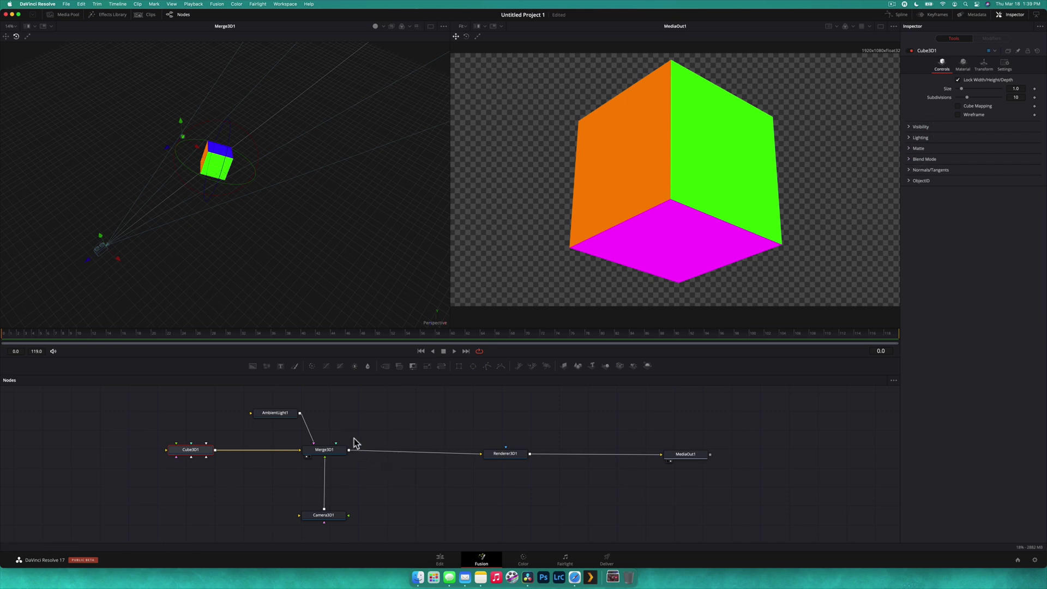
Step: Enable Pass Through Lights on Merge3D1
{"action": "left_click", "coordinate": [322, 451]}
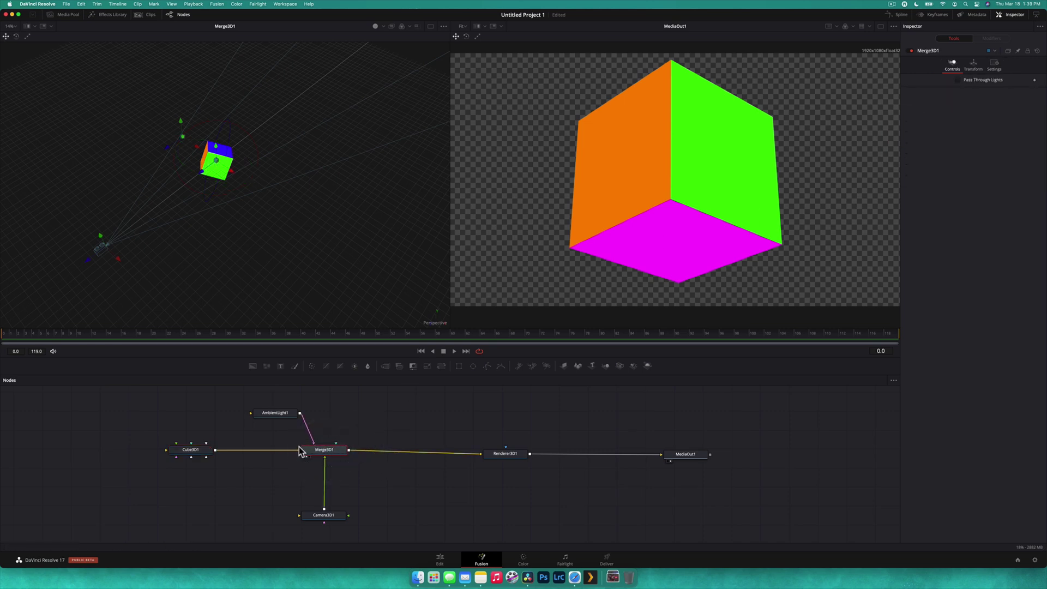
{"action": "left_click", "coordinate": [344, 428]}
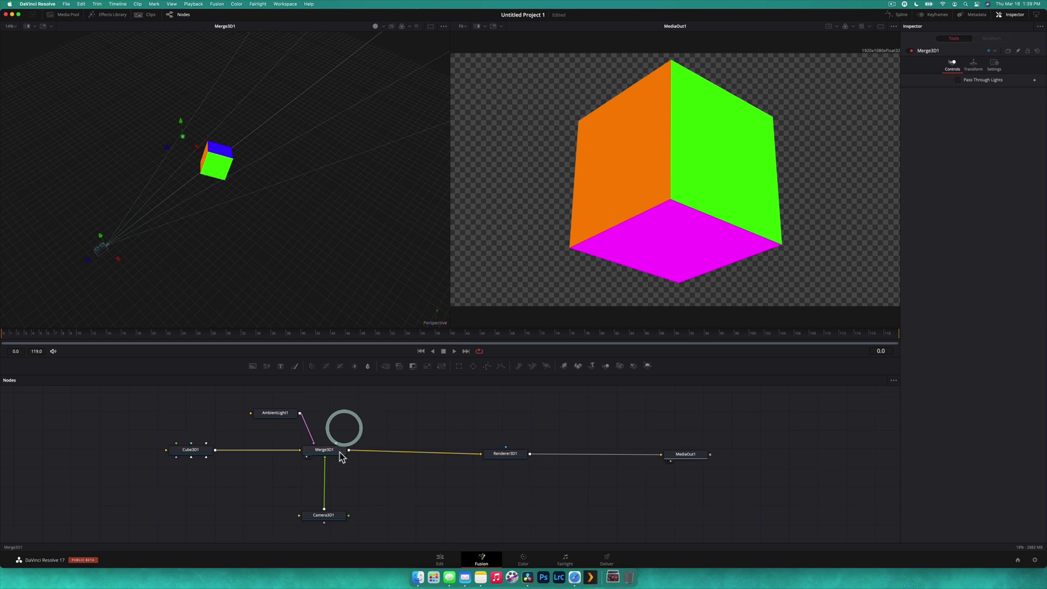
{"action": "left_click", "coordinate": [339, 450]}
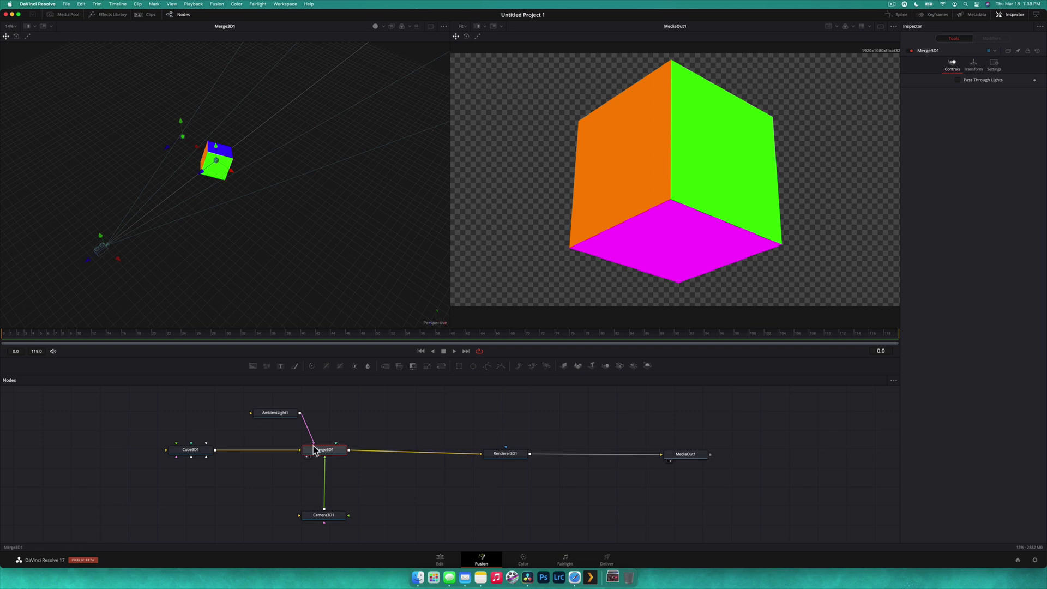
{"action": "left_click", "coordinate": [959, 80]}
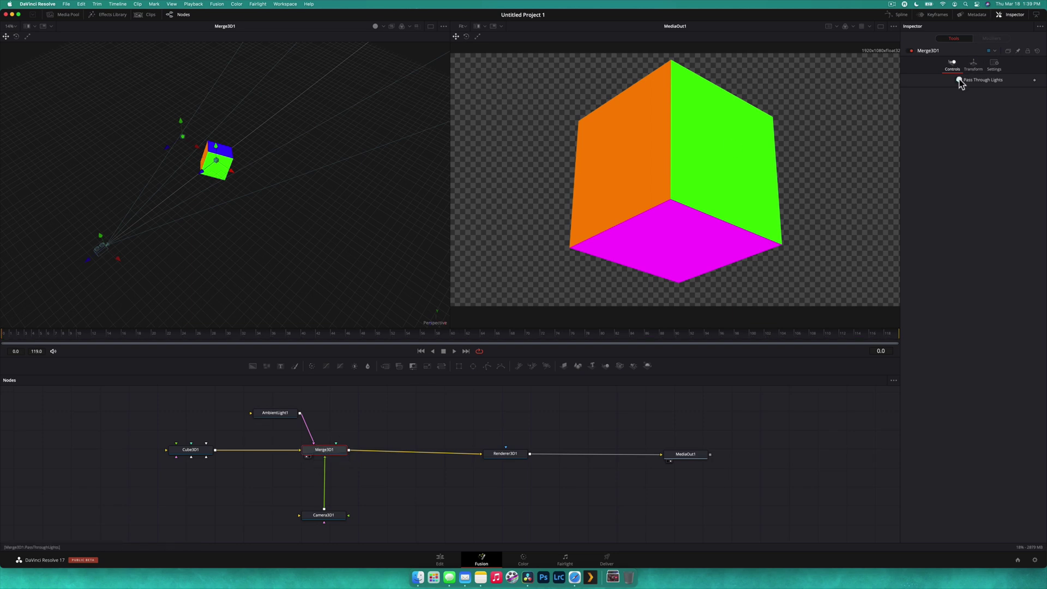
Step: Enable Lighting in Renderer3D1's lighting settings
{"action": "left_click", "coordinate": [502, 457]}
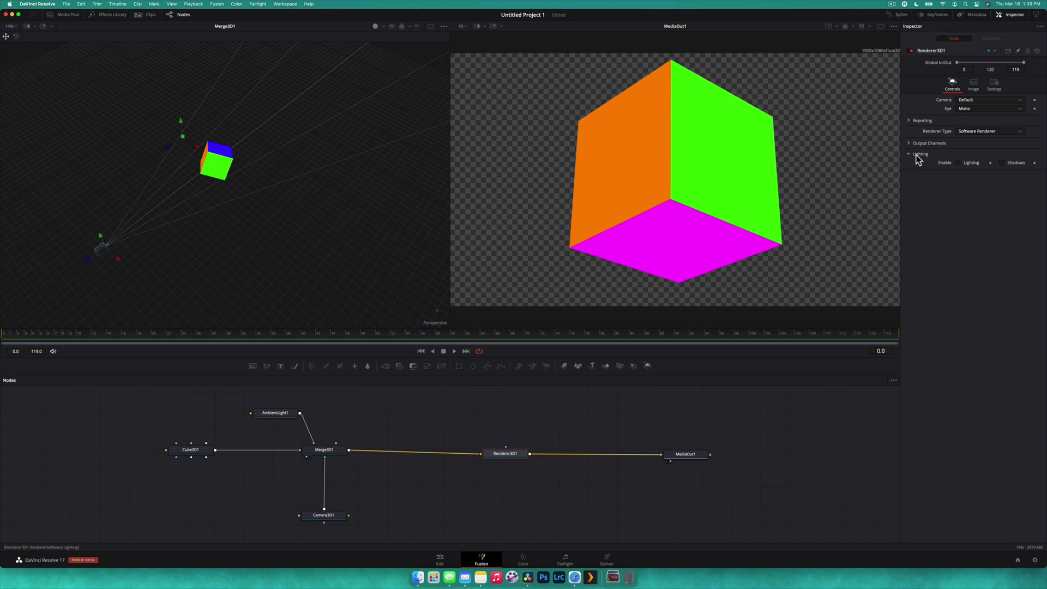
{"action": "left_click", "coordinate": [958, 163]}
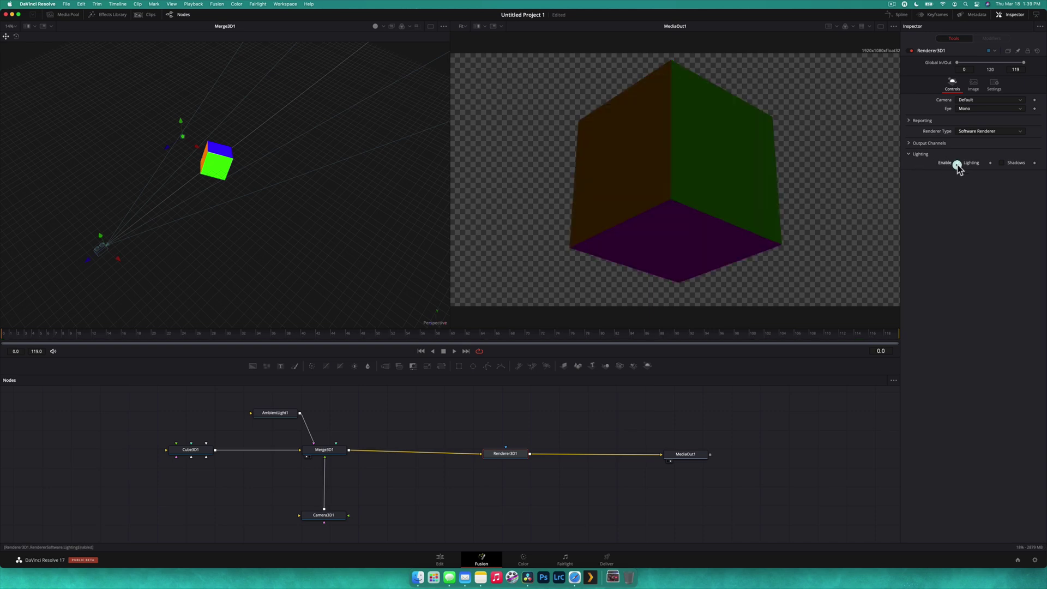
Step: Enable Shadows in Renderer3D1's lighting settings and set AmbientLight1's intensity to about 0.677
{"action": "left_click", "coordinate": [1002, 162]}
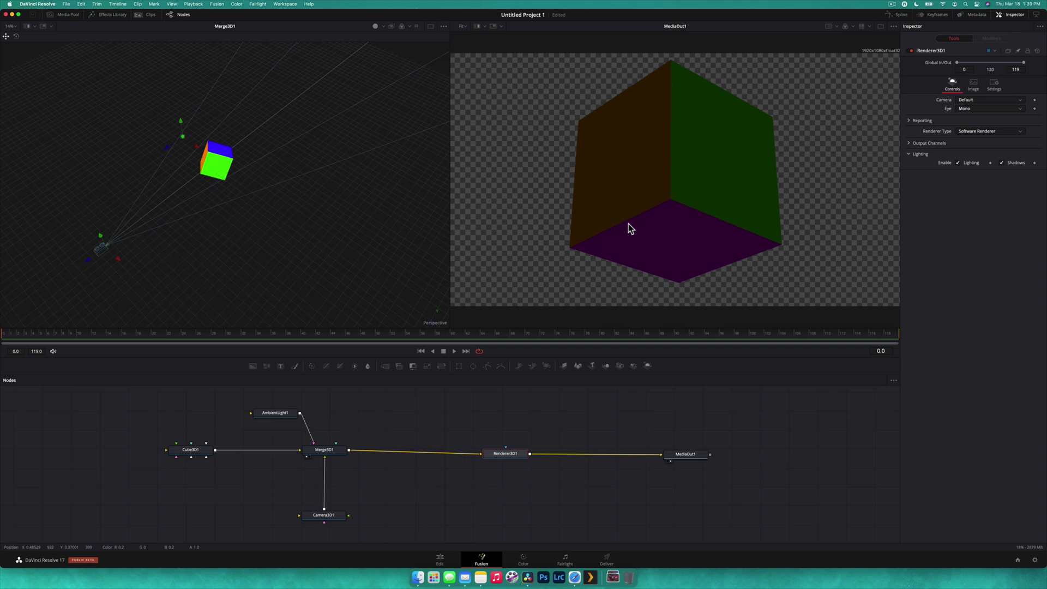
{"action": "left_click_drag", "start_coordinate": [276, 418], "coordinate": [237, 412]}
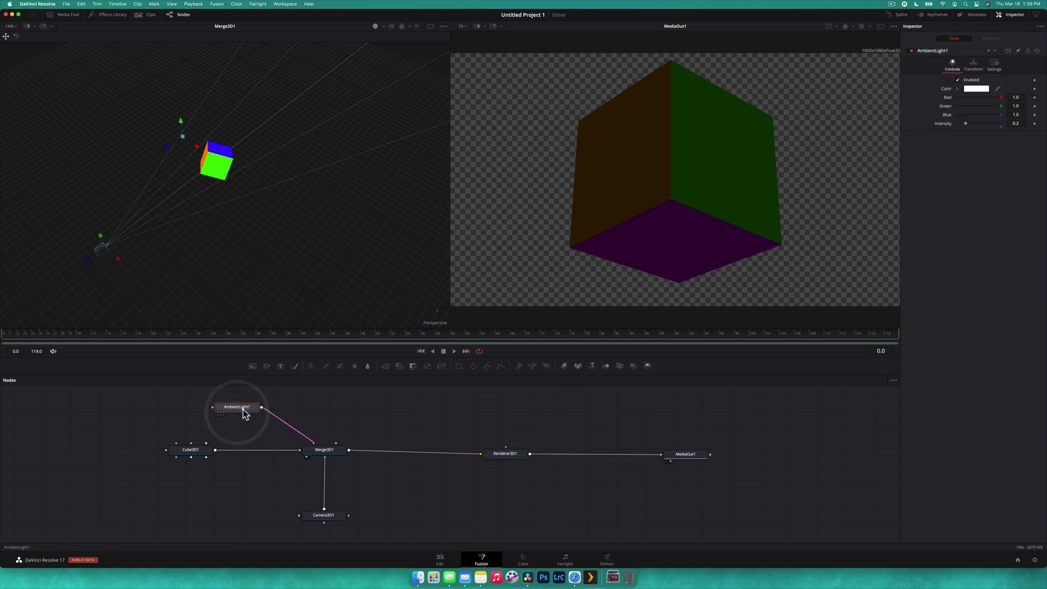
{"action": "left_click_drag", "start_coordinate": [966, 124], "coordinate": [994, 124]}
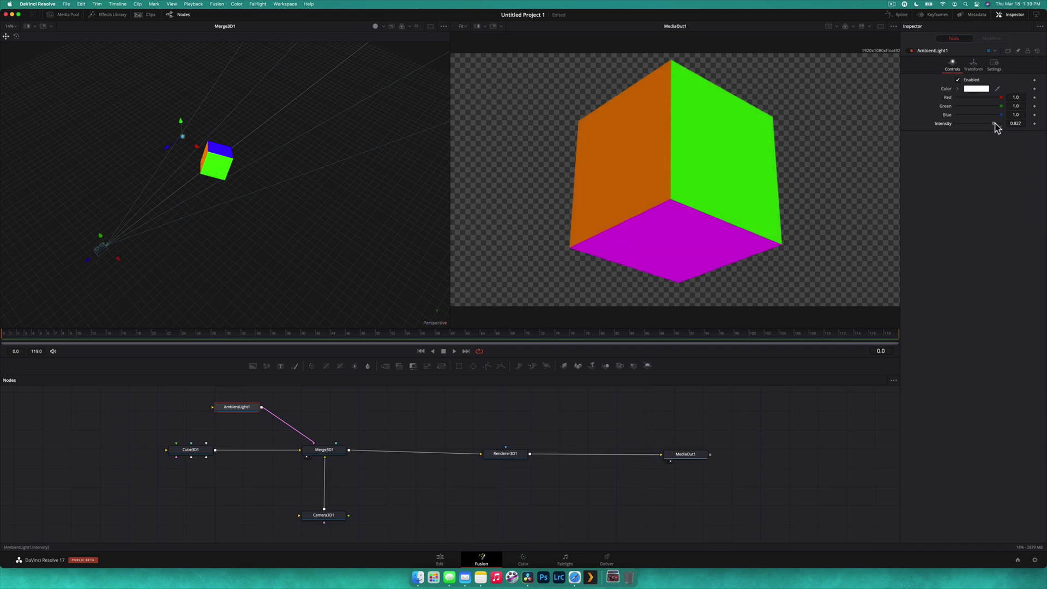
{"action": "left_click_drag", "start_coordinate": [995, 124], "coordinate": [980, 124]}
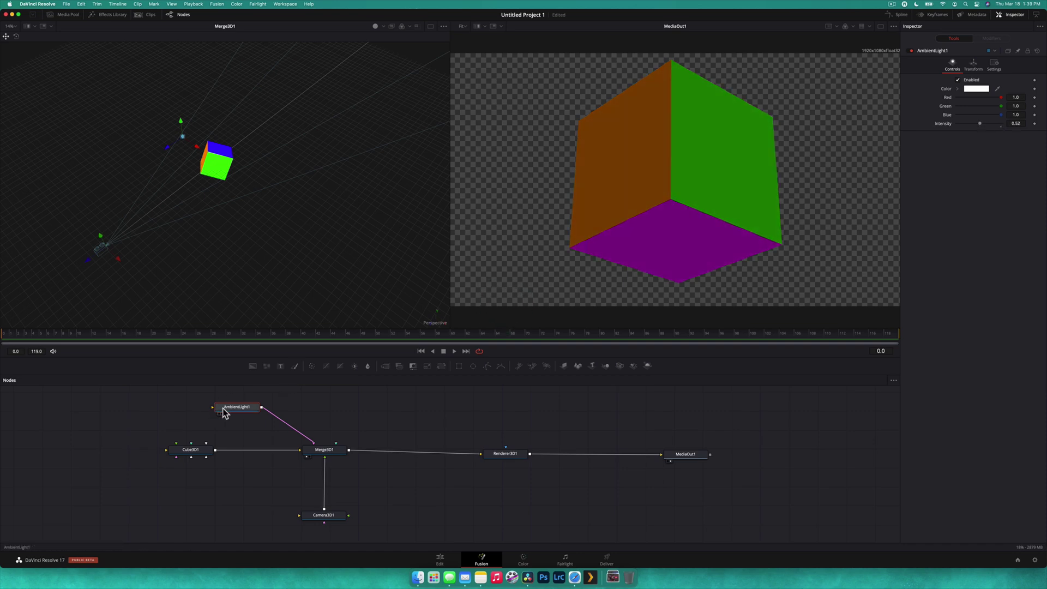
{"action": "left_click_drag", "start_coordinate": [221, 410], "coordinate": [254, 412]}
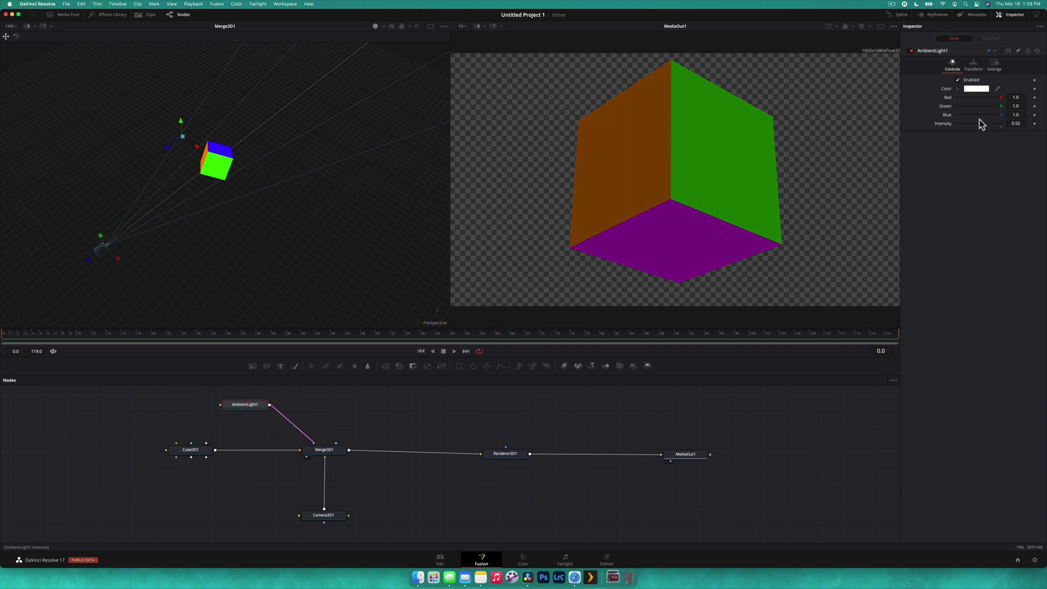
{"action": "left_click_drag", "start_coordinate": [986, 125], "coordinate": [990, 125]}
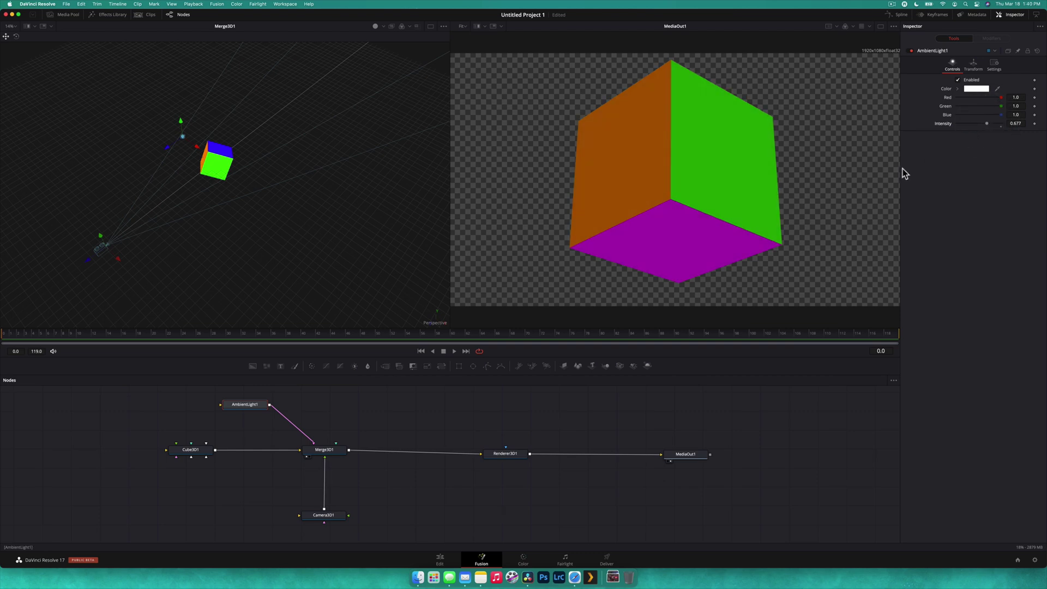
Step: Add a Spot Light node above Merge3D1 and connect its output to Merge3D1
{"action": "left_click", "coordinate": [314, 419]}
{"action": "key", "text": "shift+space"}
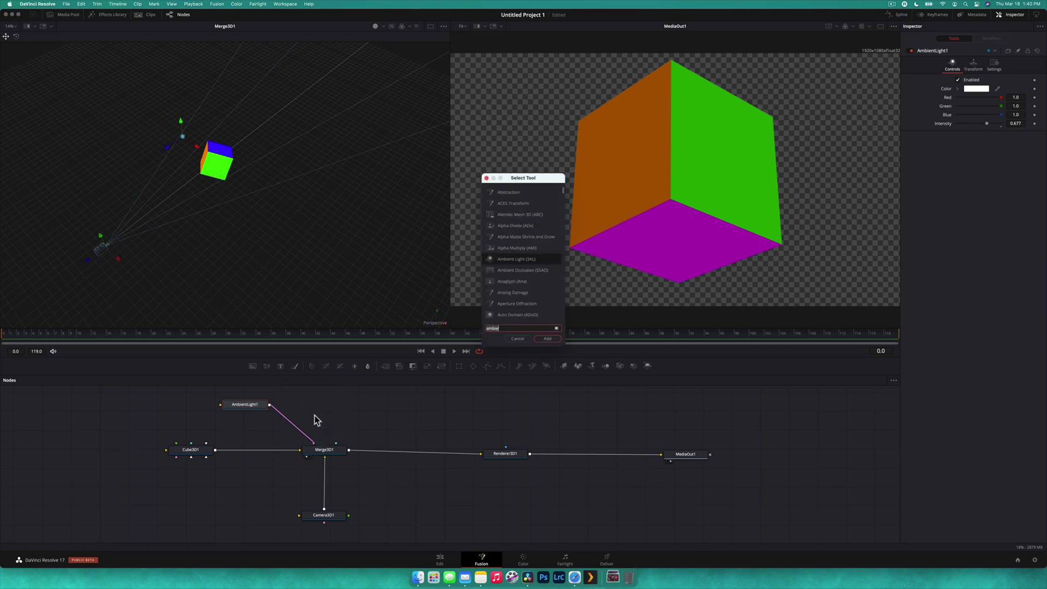
{"action": "type", "text": "spot"}
{"action": "key", "text": "Return"}
{"action": "left_click", "coordinate": [309, 423]}
{"action": "key", "text": "BackSpace"}
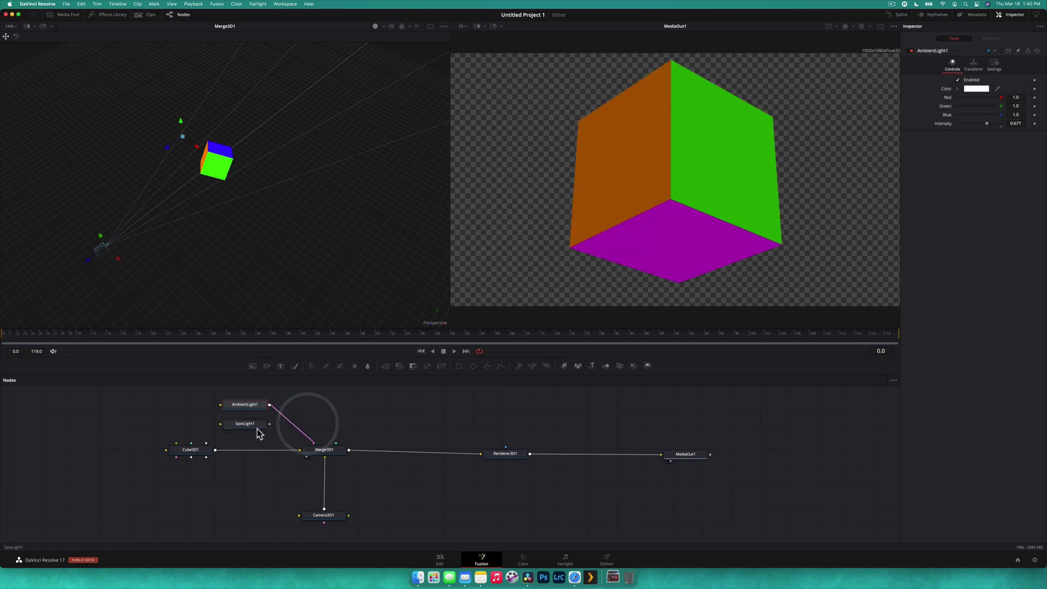
{"action": "left_click_drag", "start_coordinate": [257, 427], "coordinate": [325, 453]}
{"action": "left_click", "coordinate": [362, 406]}
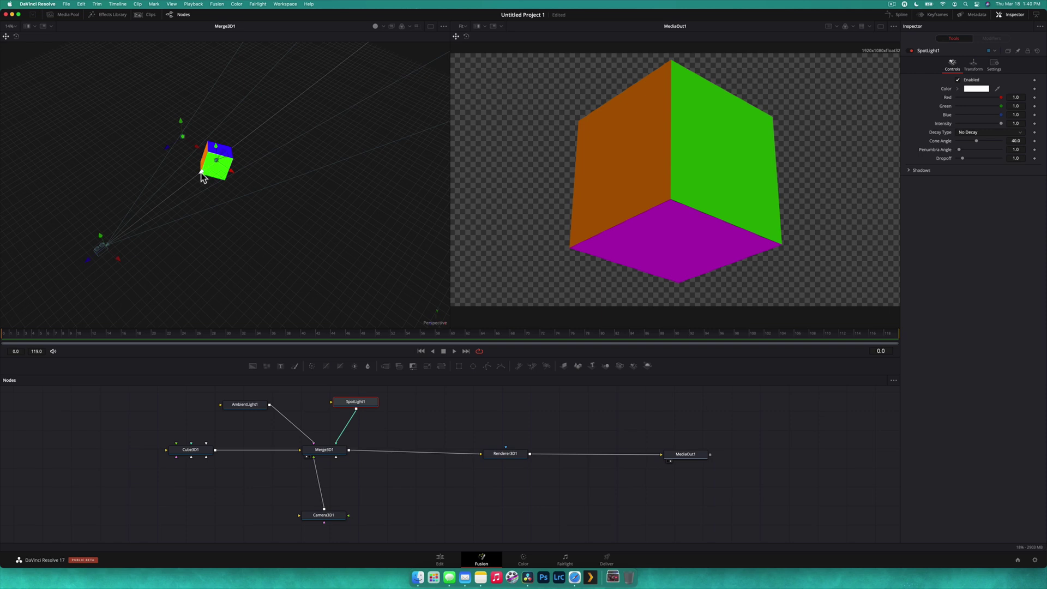
Step: Aim SpotLight1 at the cube from the camera side, with intensity 0.7, cone angle 50, penumbra angle 5 and dropoff 2
{"action": "left_click_drag", "start_coordinate": [195, 176], "coordinate": [206, 243]}
{"action": "left_click", "coordinate": [16, 36]}
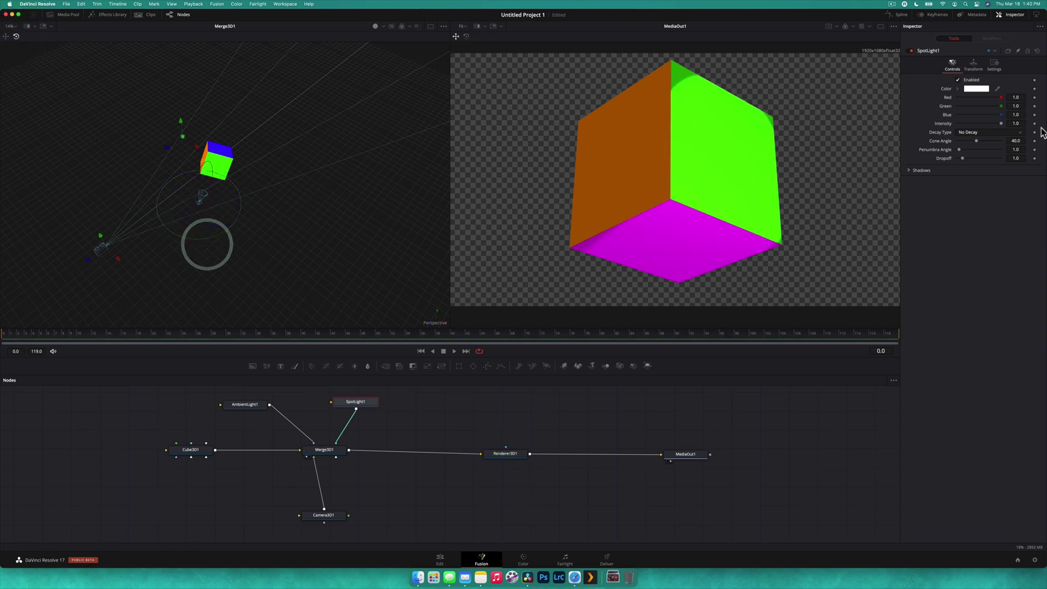
{"action": "left_click", "coordinate": [972, 151]}
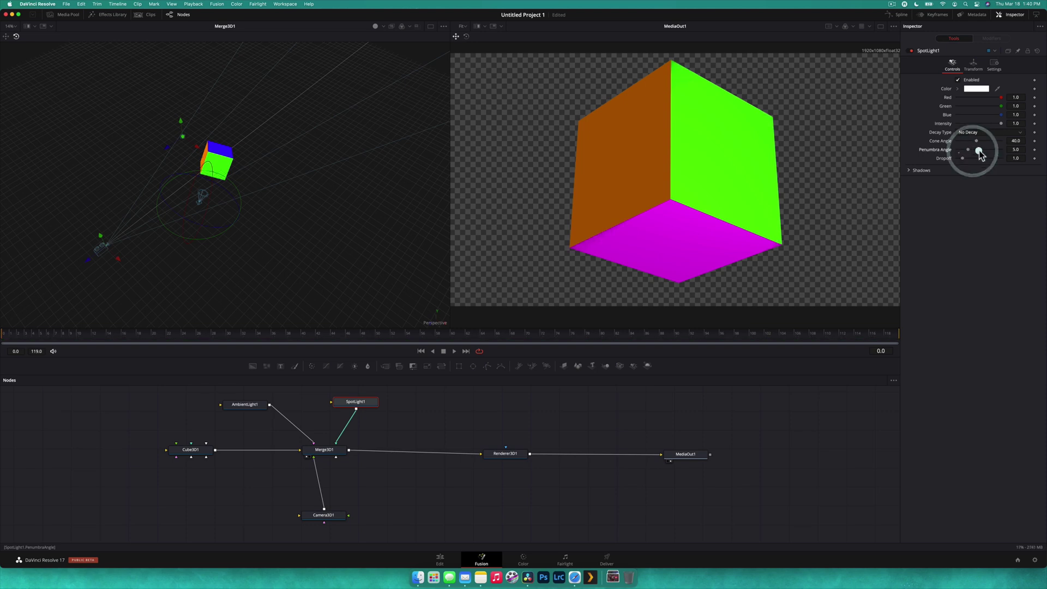
{"action": "left_click", "coordinate": [978, 150]}
{"action": "left_click_drag", "start_coordinate": [971, 161], "coordinate": [975, 158]}
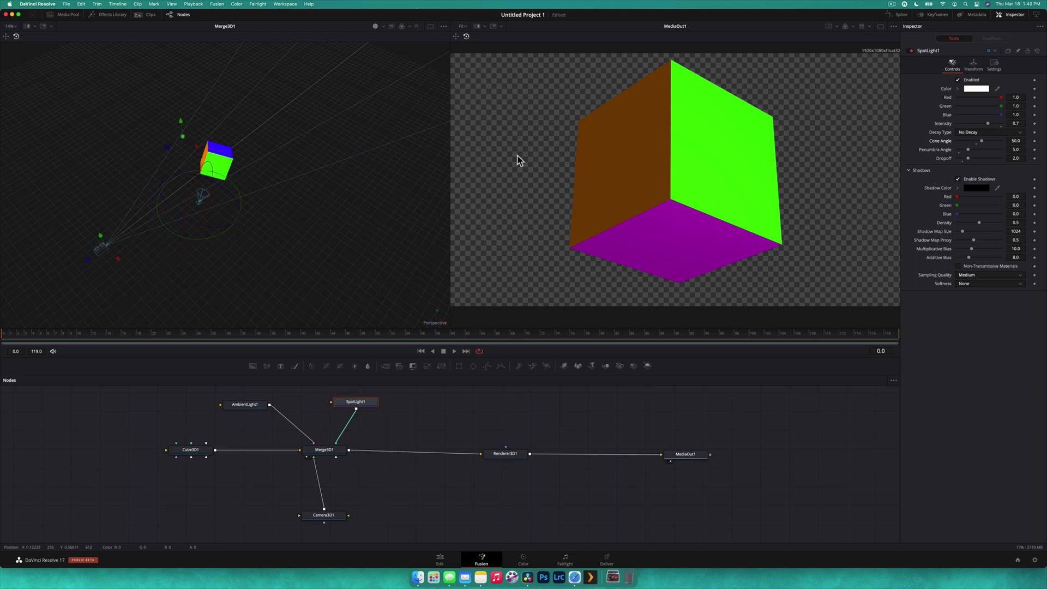
Step: Move the Cube3D1 node farther from Merge3D1 and nudge its rotation to about X -37.2, Y -39.4, Z 25.7
{"action": "left_click_drag", "start_coordinate": [205, 456], "coordinate": [137, 456]}
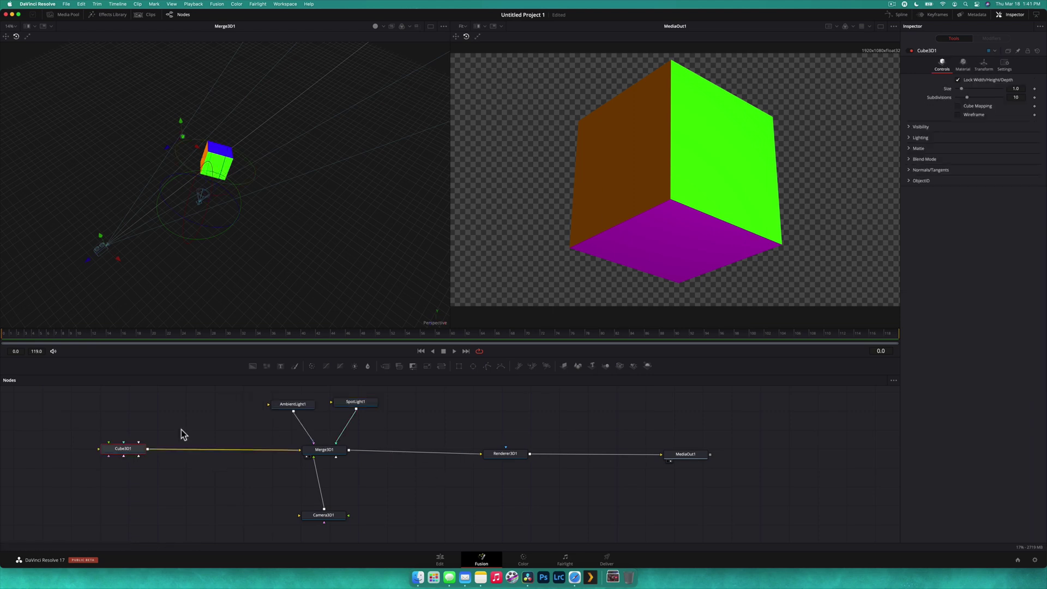
{"action": "left_click", "coordinate": [16, 37]}
{"action": "left_click_drag", "start_coordinate": [222, 188], "coordinate": [230, 183]}
{"action": "left_click", "coordinate": [985, 65]}
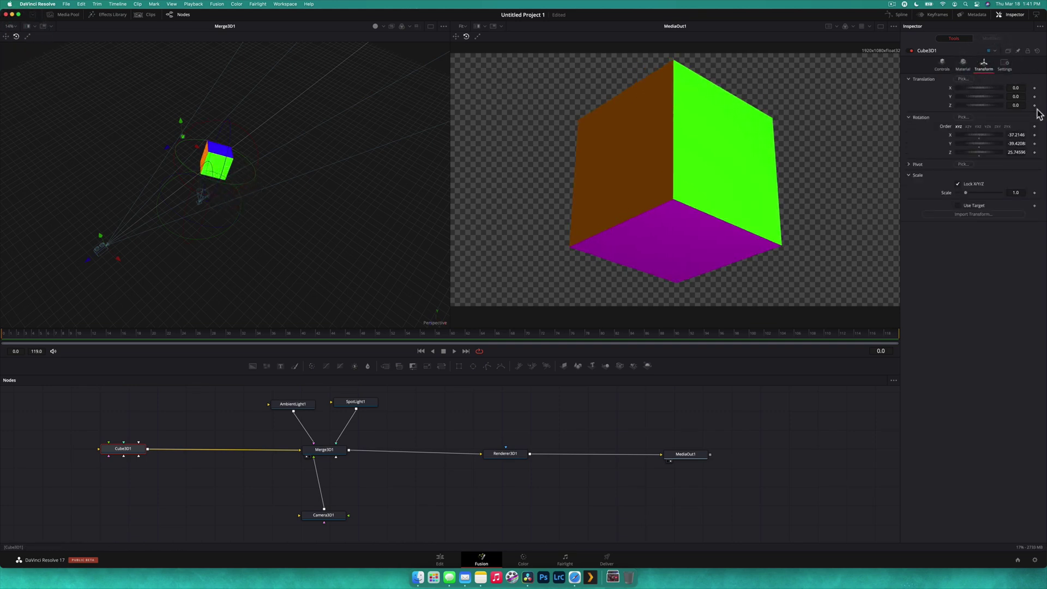
Step: Preview the cube composition on the Edit page and return to the Fusion page
{"action": "left_click", "coordinate": [439, 560]}
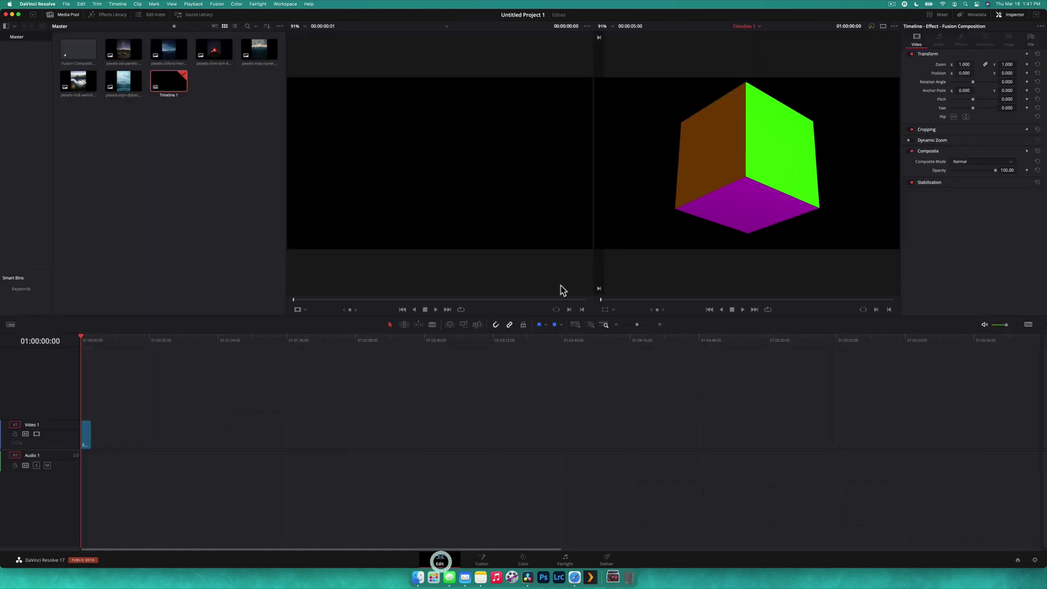
{"action": "left_click", "coordinate": [490, 563]}
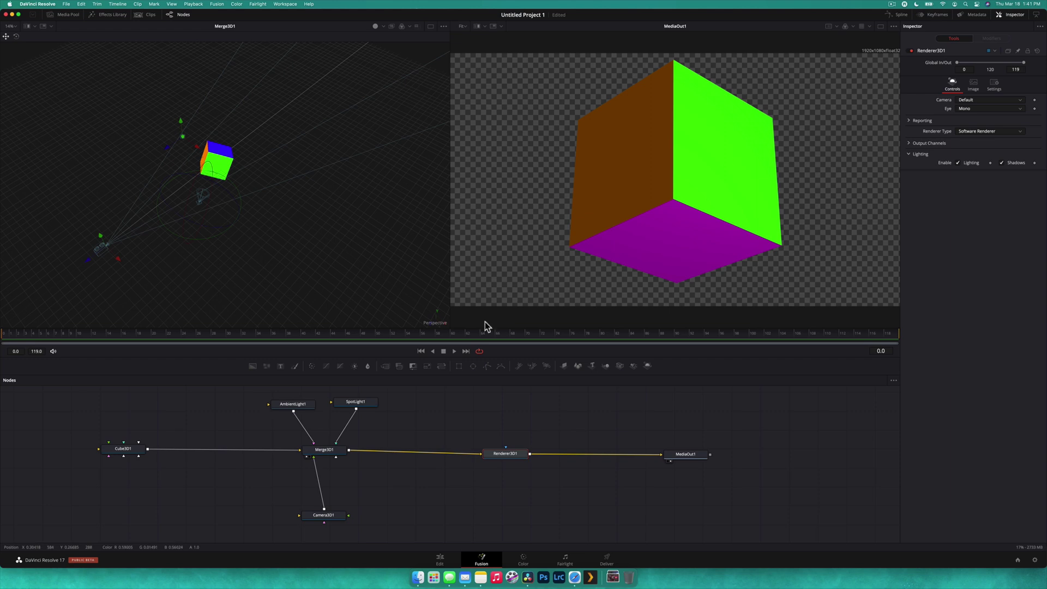
Step: Change the diffuse color of Cube3D1's Bottom face to a pale mint white (red about 0.914, green 1.0, blue about 0.988)
{"action": "left_click", "coordinate": [114, 450]}
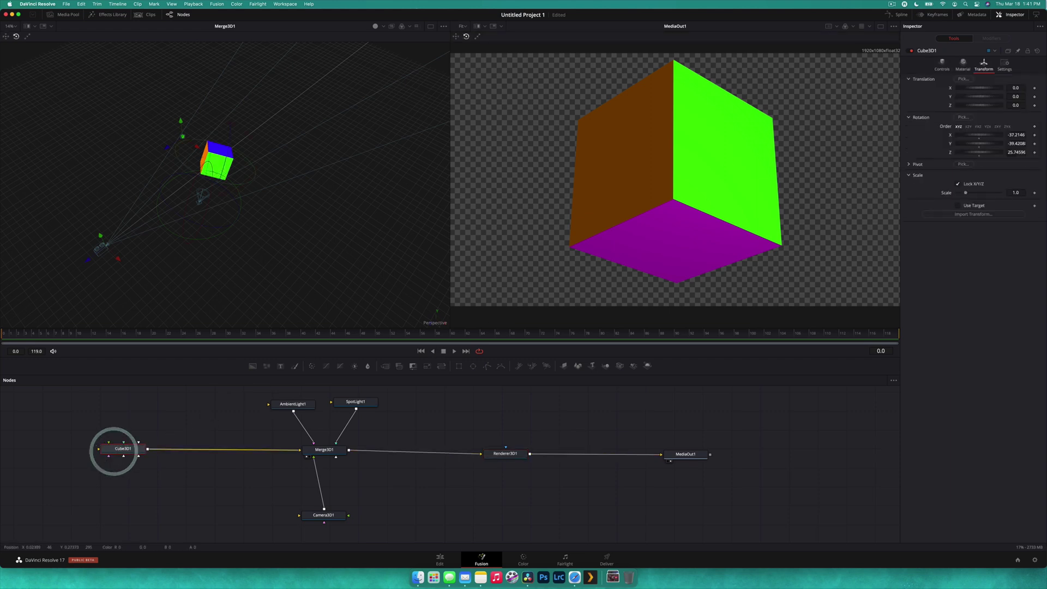
{"action": "left_click", "coordinate": [960, 66]}
{"action": "left_click", "coordinate": [967, 80]}
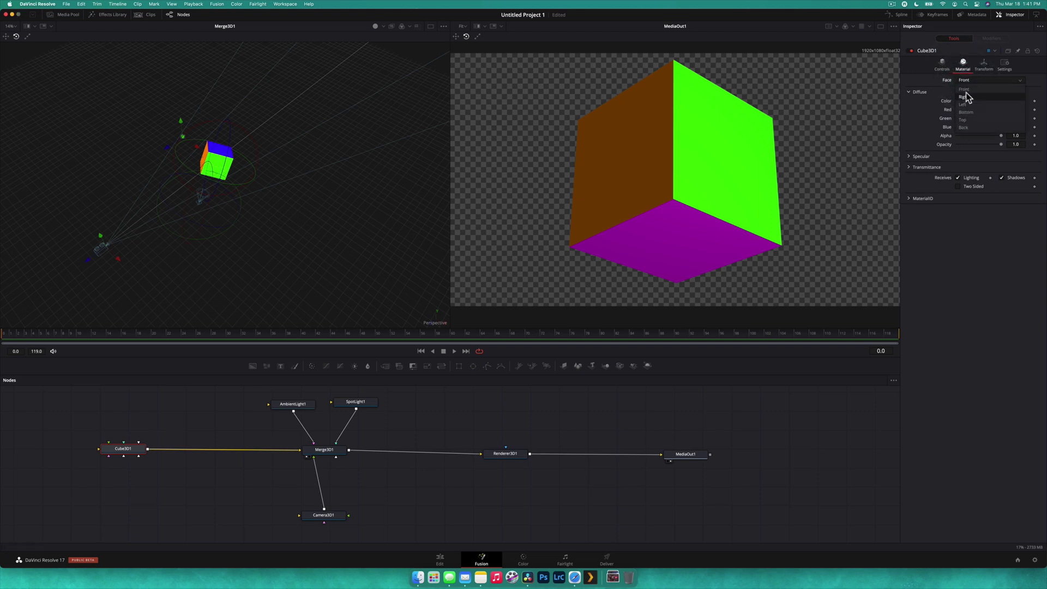
{"action": "left_click", "coordinate": [967, 98]}
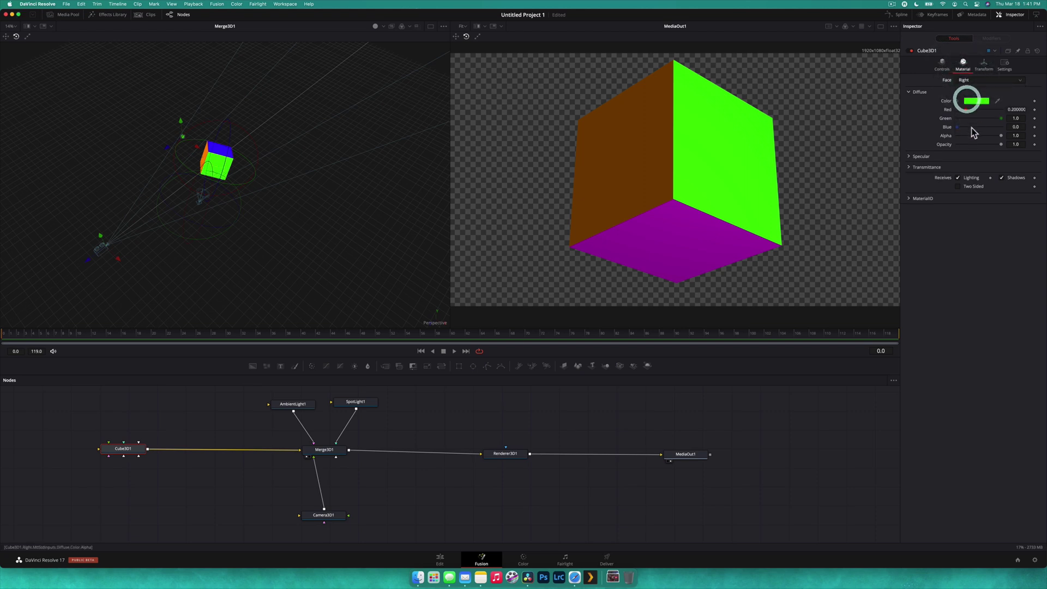
{"action": "left_click", "coordinate": [978, 84]}
{"action": "left_click", "coordinate": [981, 112]}
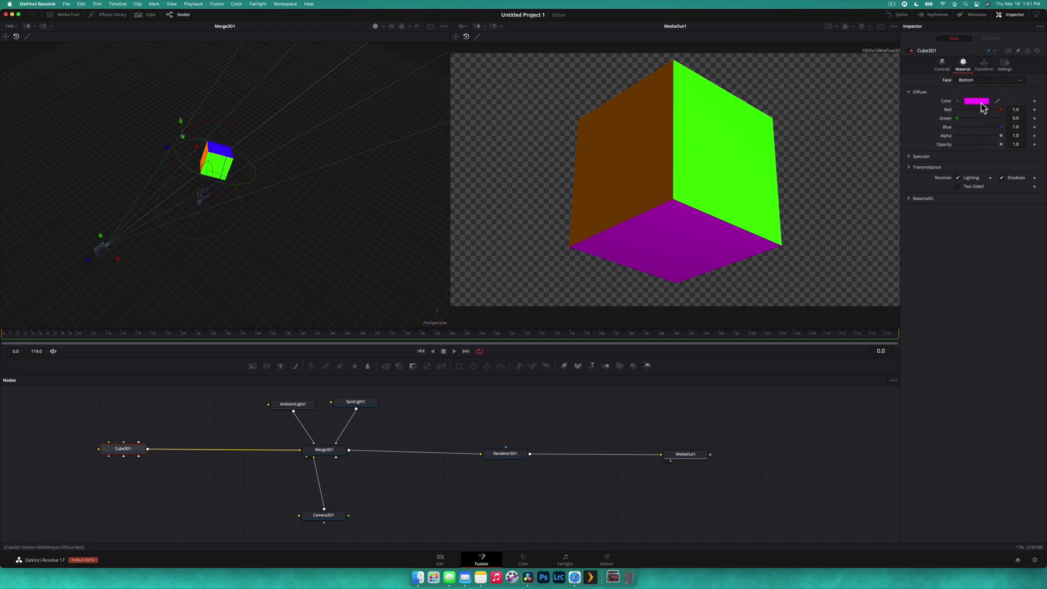
{"action": "left_click", "coordinate": [981, 102]}
{"action": "left_click", "coordinate": [598, 420]}
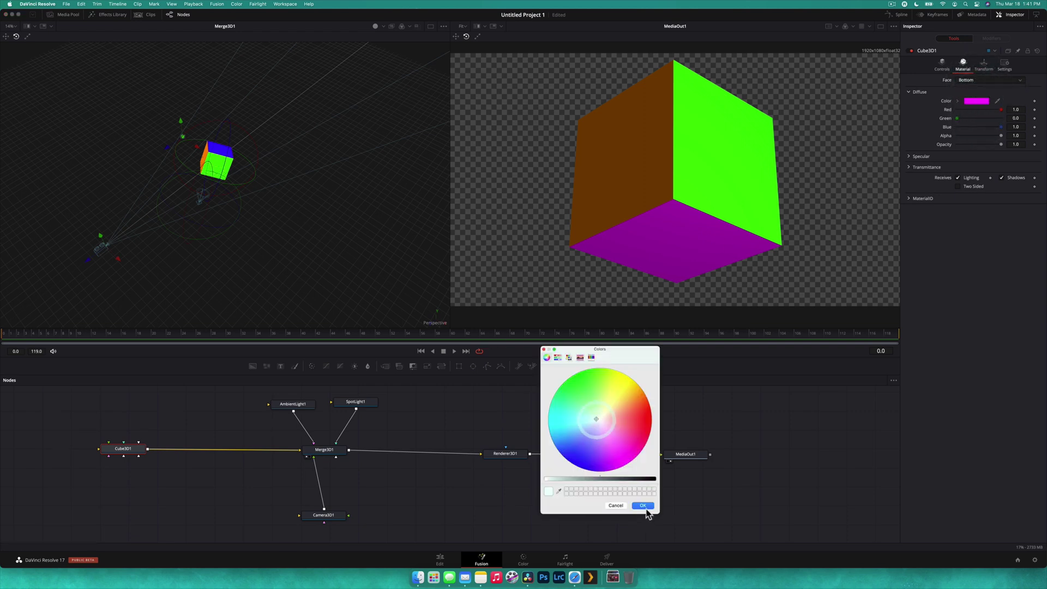
{"action": "left_click", "coordinate": [644, 507]}
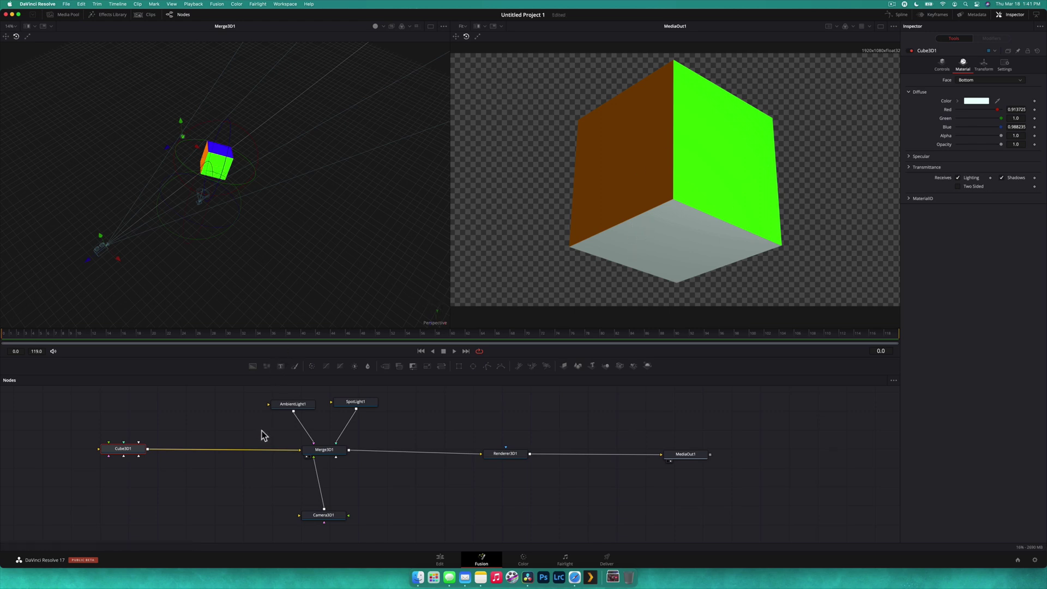
Step: Add the first photo from the media pool to the node graph and connect it to Cube3D1's input for the orange face
{"action": "scroll", "coordinate": [248, 434], "scroll_direction": "left", "scroll_amount": 3}
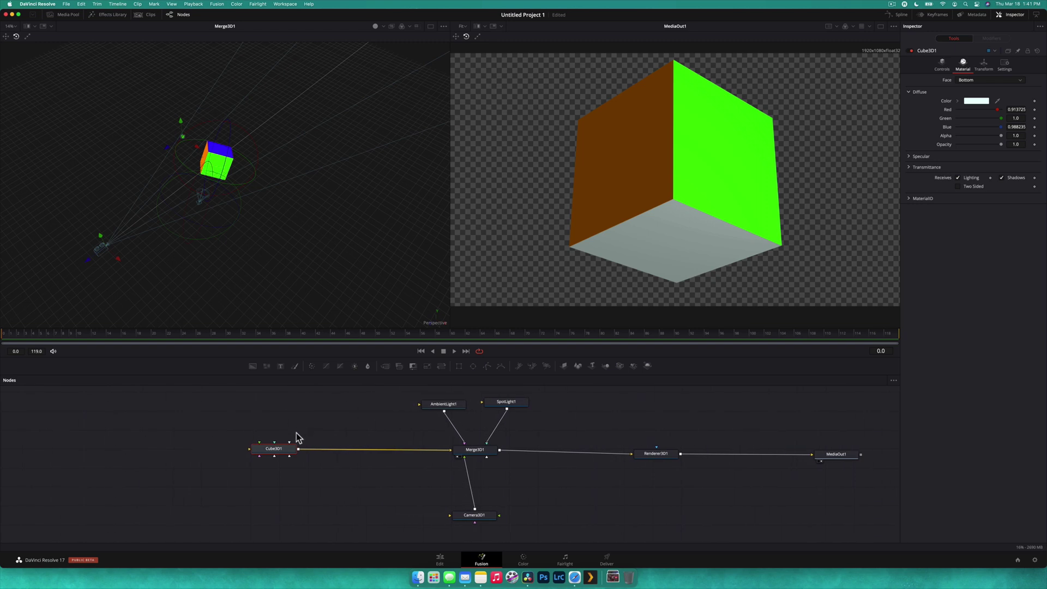
{"action": "left_click_drag", "start_coordinate": [280, 450], "coordinate": [212, 450]}
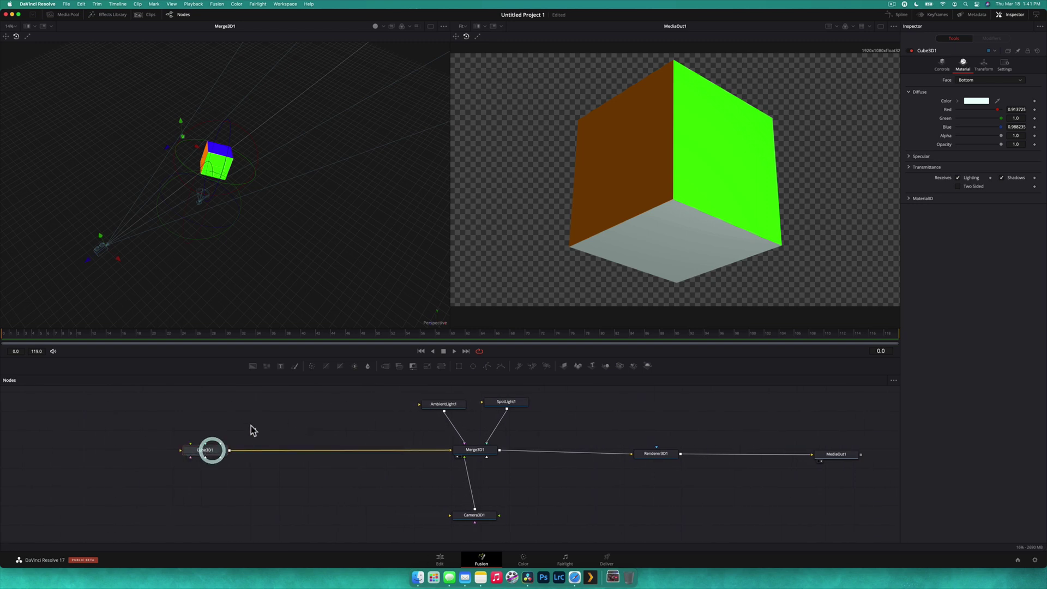
{"action": "left_click", "coordinate": [66, 14]}
{"action": "left_click_drag", "start_coordinate": [103, 82], "coordinate": [200, 452]}
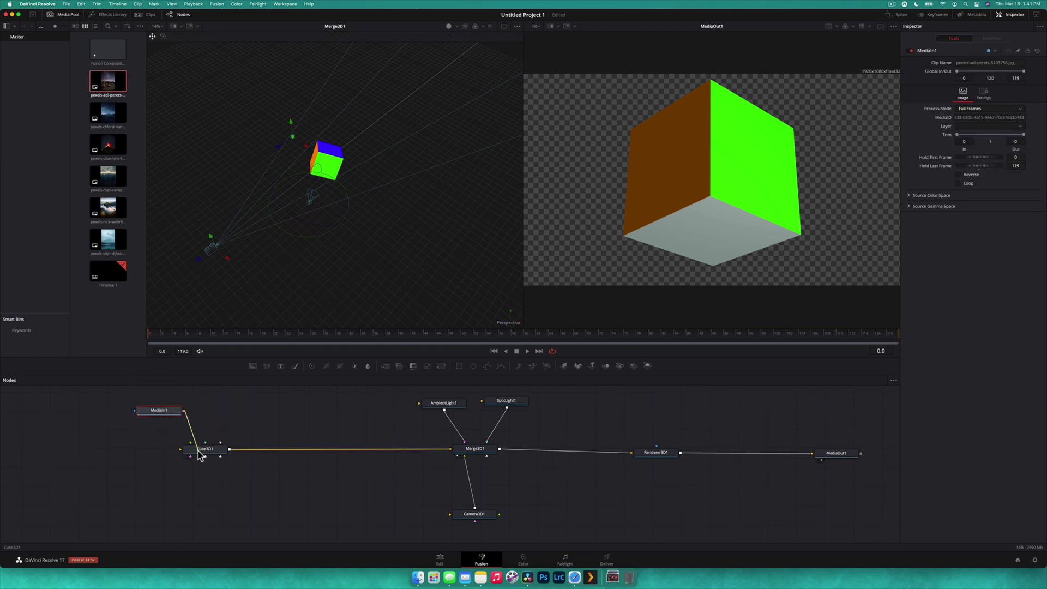
Step: Rename the new photo's media node to Starrysky
{"action": "right_click", "coordinate": [167, 410]}
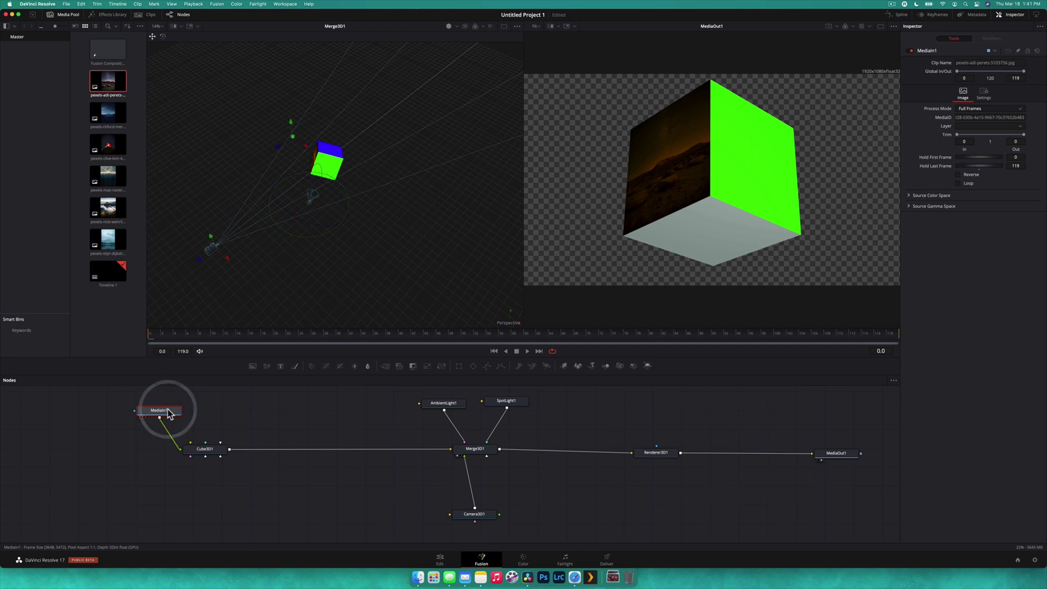
{"action": "left_click", "coordinate": [168, 410]}
{"action": "right_click", "coordinate": [167, 411]}
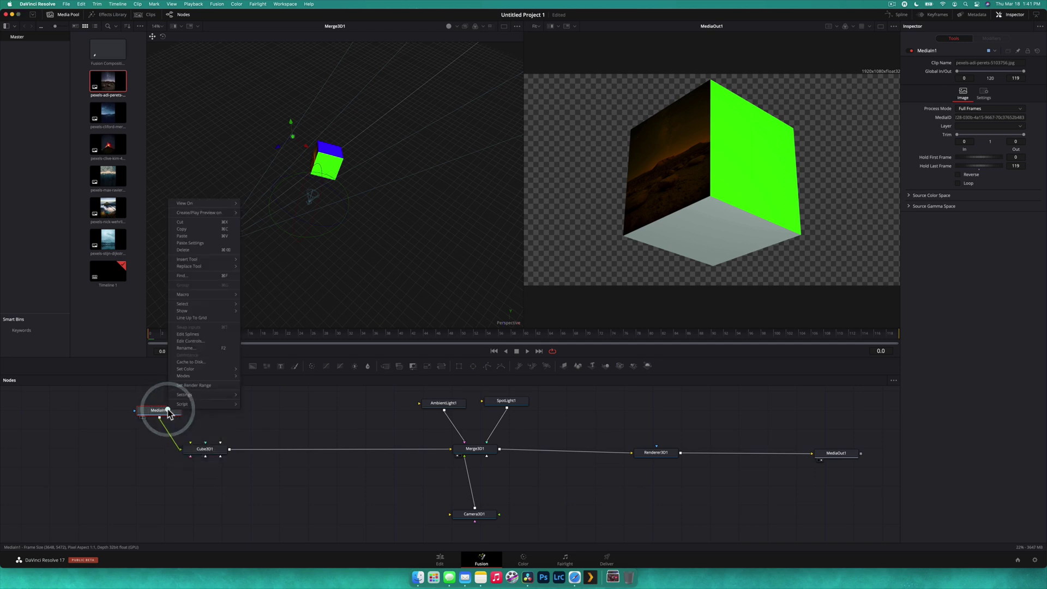
{"action": "left_click", "coordinate": [202, 349]}
{"action": "type", "text": "Starrysky"}
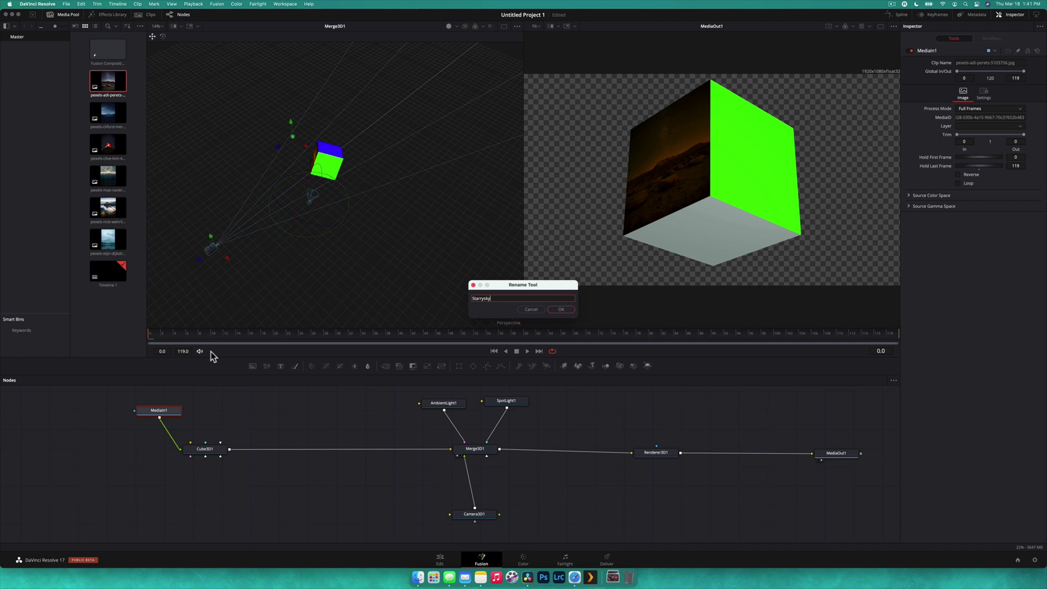
{"action": "key", "text": "Return"}
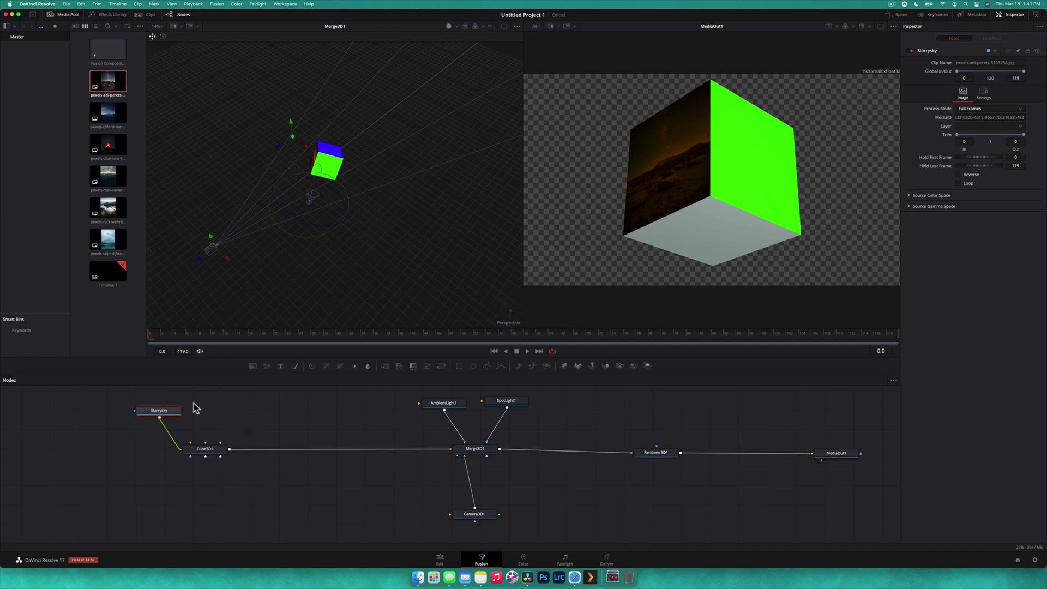
Step: Place the Starrysky node directly above Cube3D1 and insert a Transform node between them
{"action": "left_click_drag", "start_coordinate": [163, 409], "coordinate": [211, 398]}
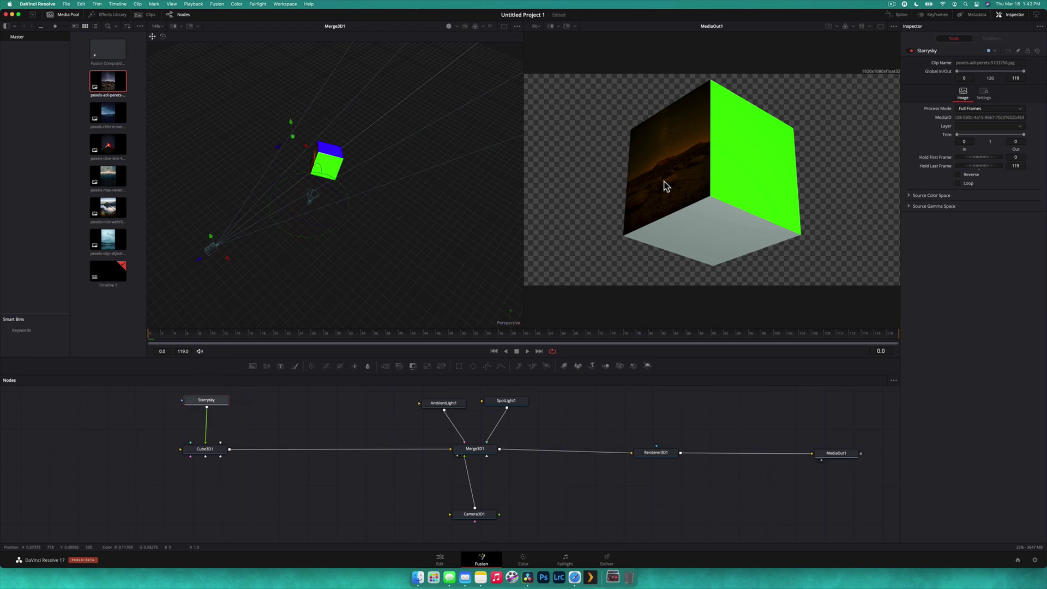
{"action": "left_click", "coordinate": [220, 401]}
{"action": "key", "text": "shift+space"}
{"action": "type", "text": "tr"}
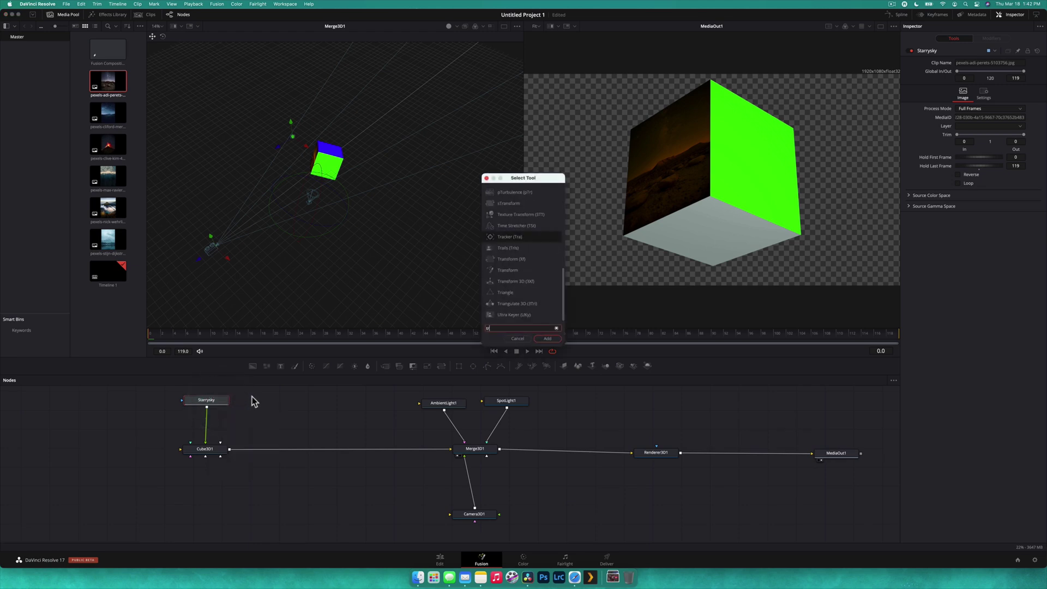
{"action": "type", "text": "an"}
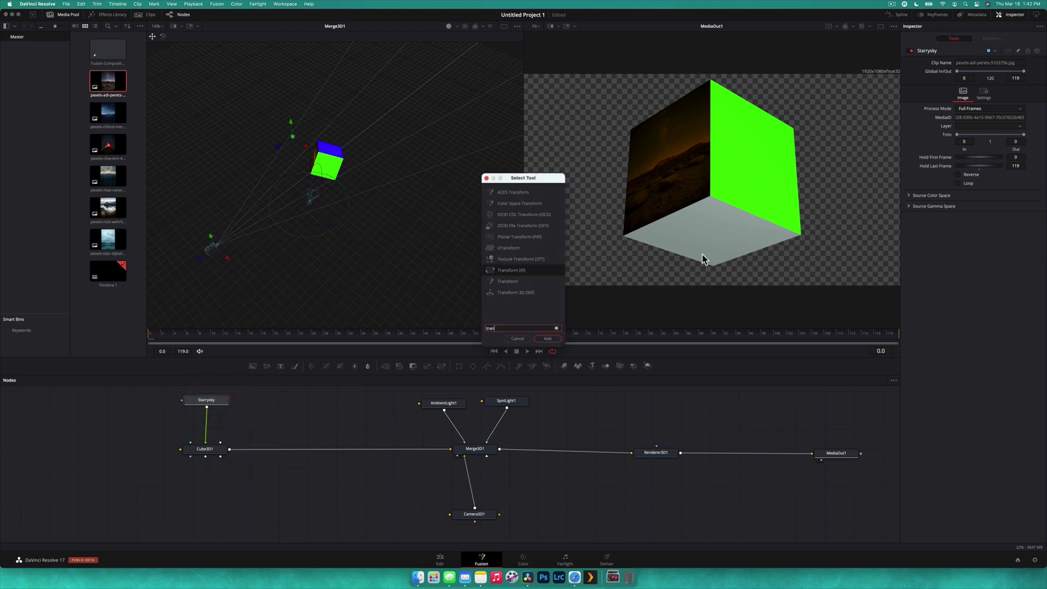
{"action": "left_click", "coordinate": [547, 338]}
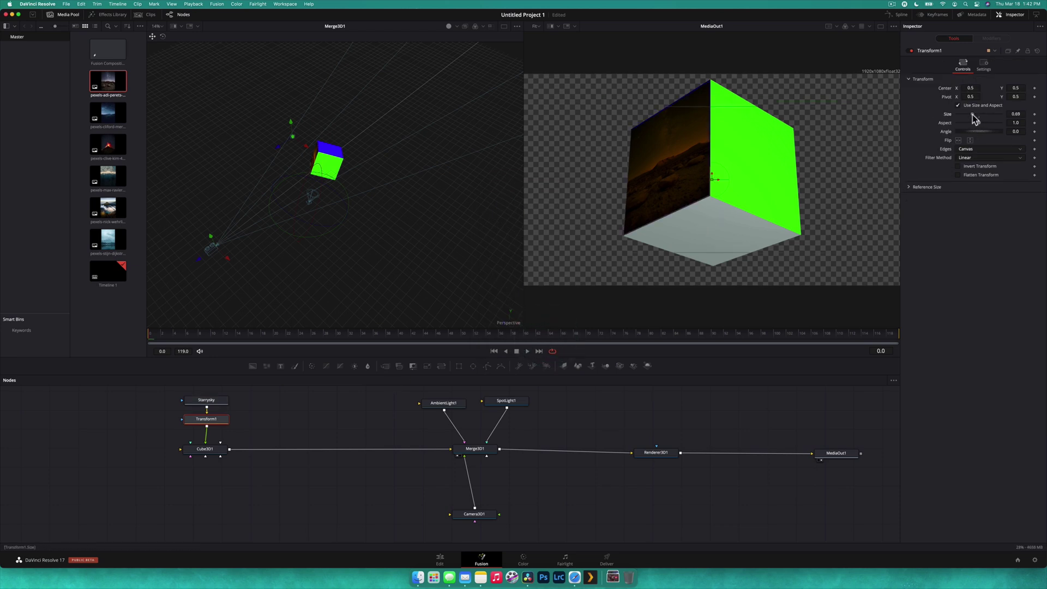
Step: Adjust the size of the Starrysky photo to about 1.19 in Transform1
{"action": "left_click_drag", "start_coordinate": [975, 119], "coordinate": [981, 118]}
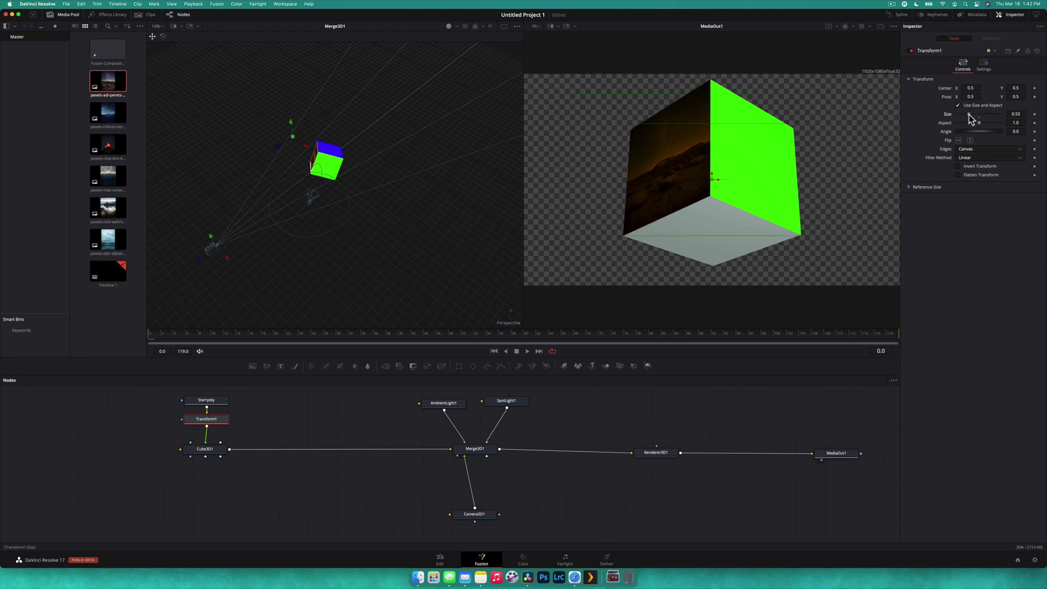
{"action": "left_click", "coordinate": [969, 115]}
{"action": "left_click_drag", "start_coordinate": [978, 114], "coordinate": [979, 118]}
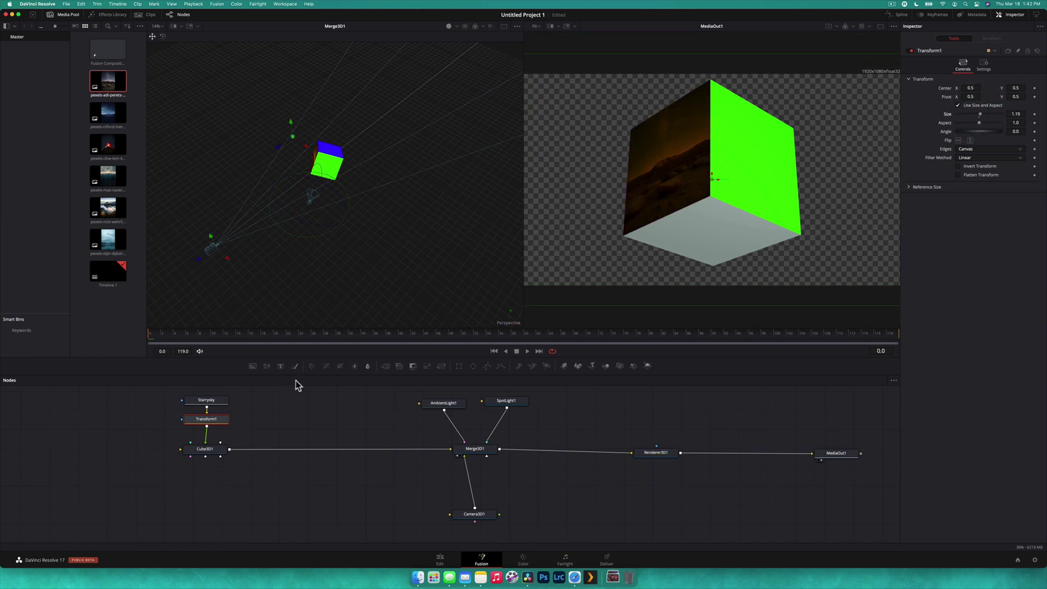
Step: Add the blue night-sky mountain photo to the node graph and connect it to Cube3D1's input for the green face
{"action": "left_click_drag", "start_coordinate": [95, 113], "coordinate": [280, 415]}
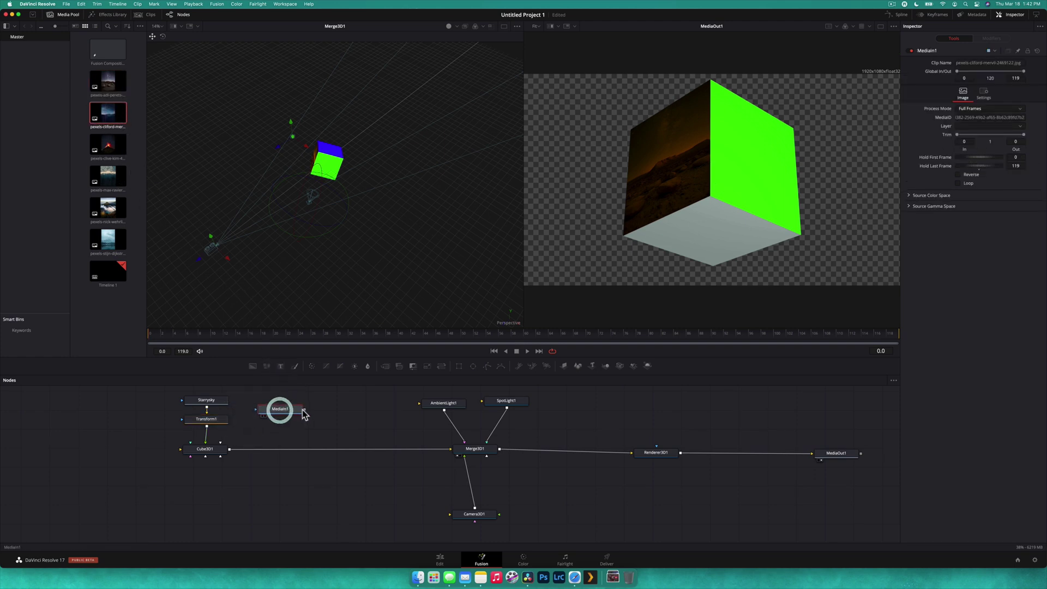
{"action": "left_click_drag", "start_coordinate": [225, 467], "coordinate": [221, 445]}
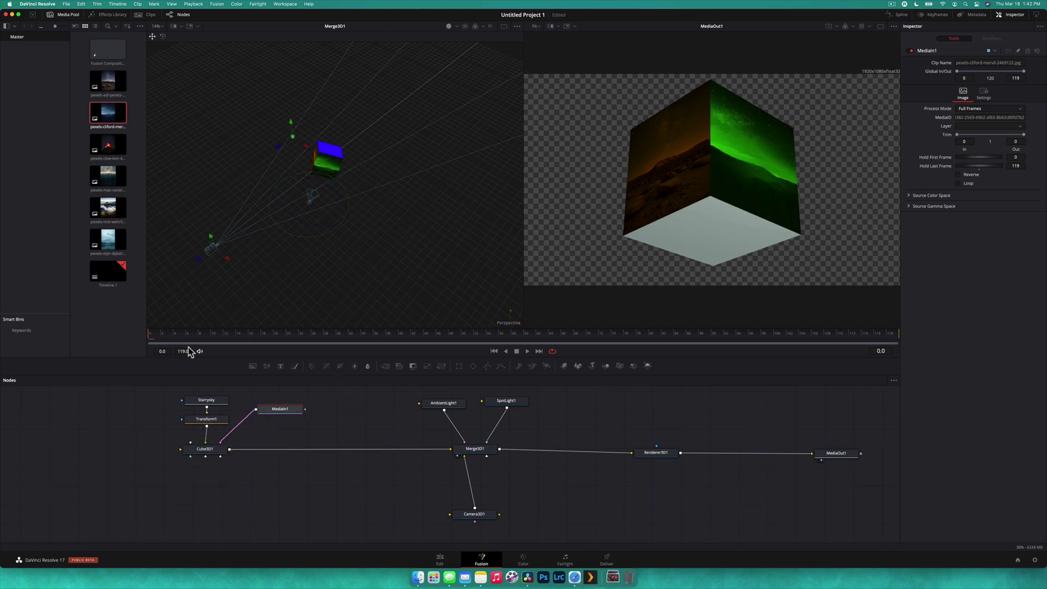
{"action": "left_click_drag", "start_coordinate": [271, 413], "coordinate": [295, 416]}
Step: Insert a Transform node between MediaIn1 and Cube3D1 and set its size to about 1.13
{"action": "key", "text": "shift+space"}
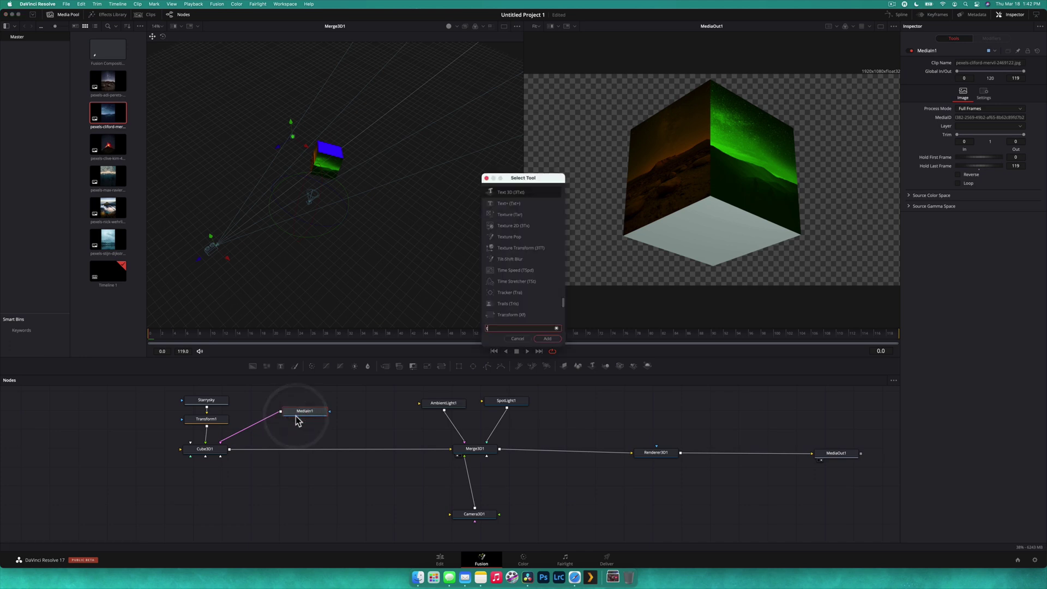
{"action": "type", "text": "transform"}
{"action": "key", "text": "Return"}
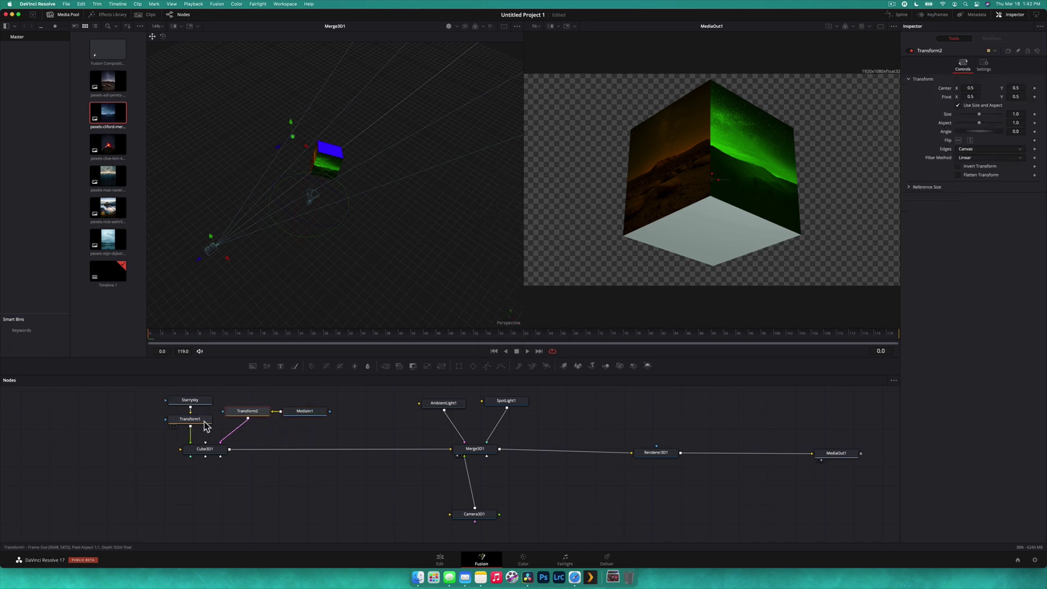
{"action": "left_click_drag", "start_coordinate": [251, 414], "coordinate": [254, 426]}
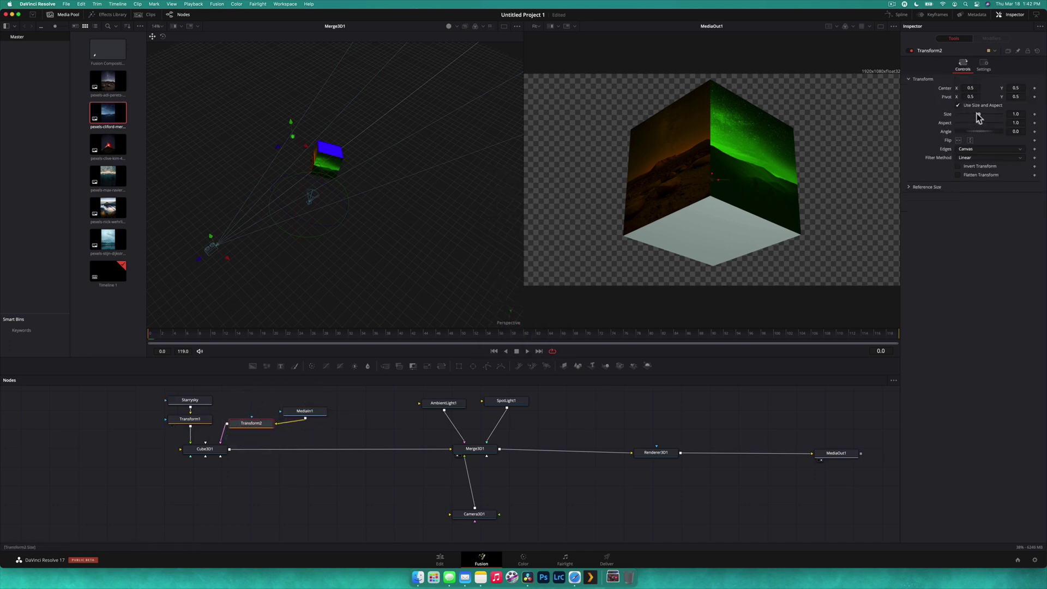
{"action": "left_click_drag", "start_coordinate": [976, 118], "coordinate": [980, 114]}
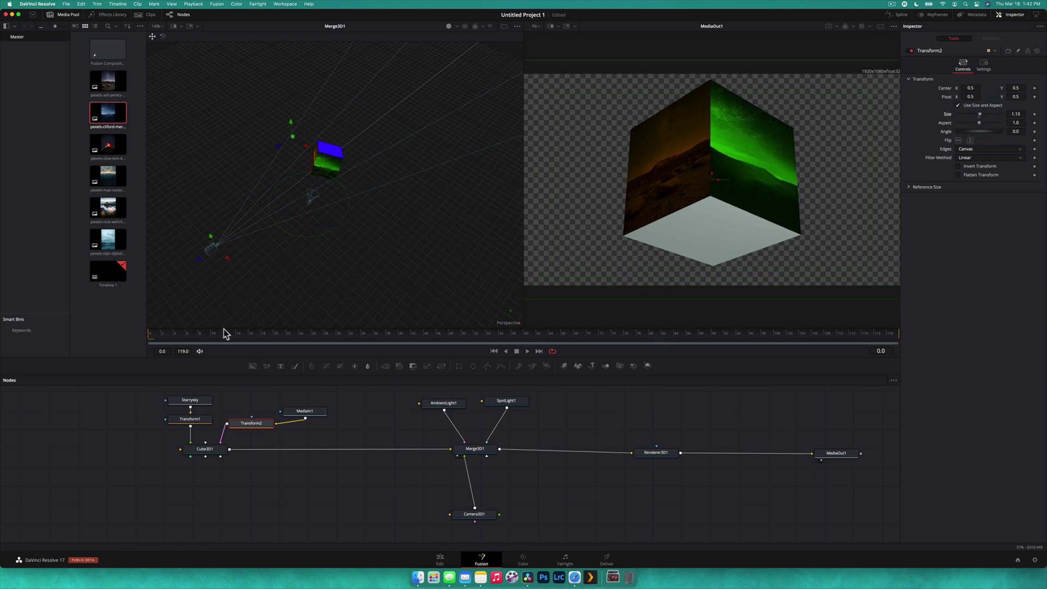
Step: Add the volcano photo below Cube3D1 and feed it into a cube face input through a new Transform node
{"action": "left_click_drag", "start_coordinate": [108, 144], "coordinate": [204, 438]}
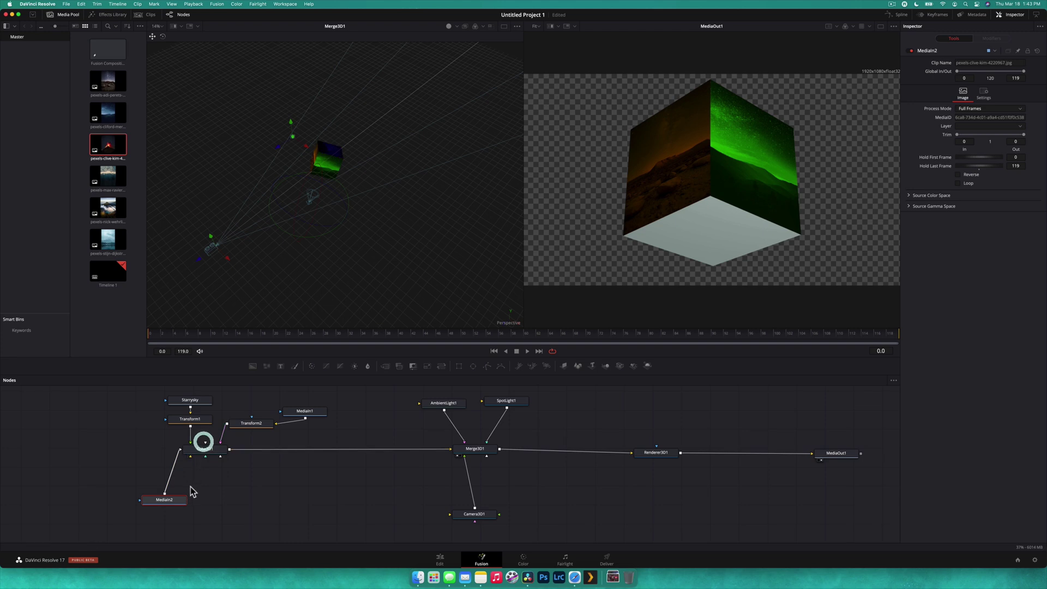
{"action": "left_click_drag", "start_coordinate": [177, 504], "coordinate": [176, 509]}
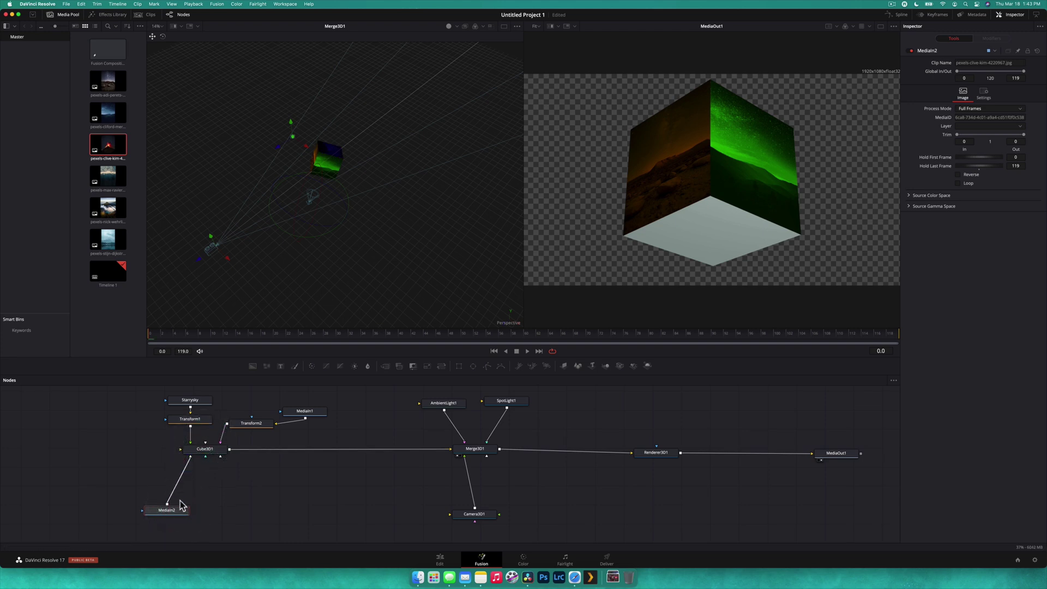
{"action": "key", "text": "shift+space"}
{"action": "type", "text": "tra"}
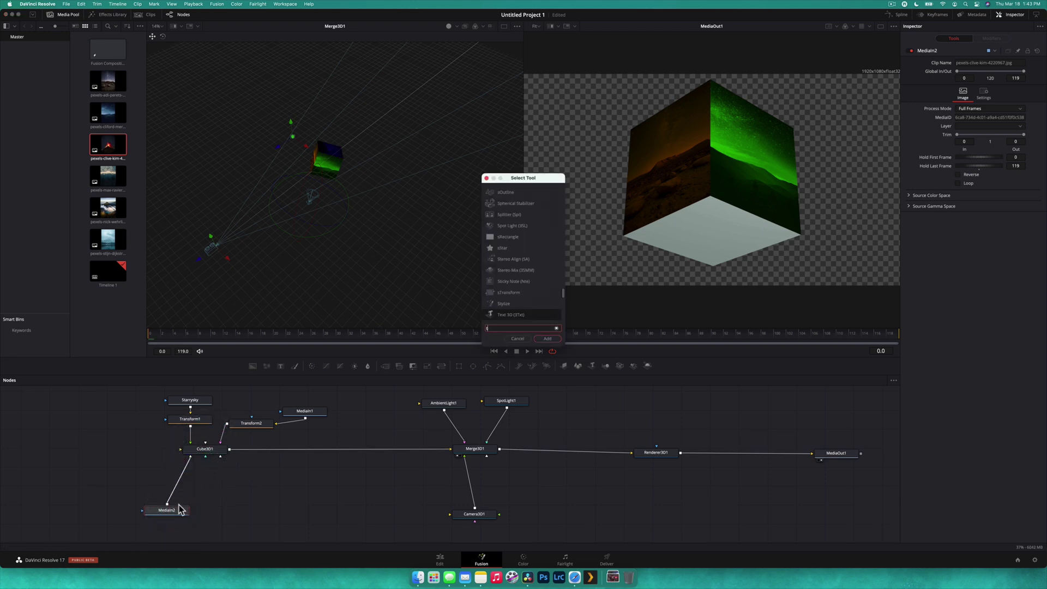
{"action": "key", "text": "Down"}
{"action": "key", "text": "Down"}
{"action": "key", "text": "Return"}
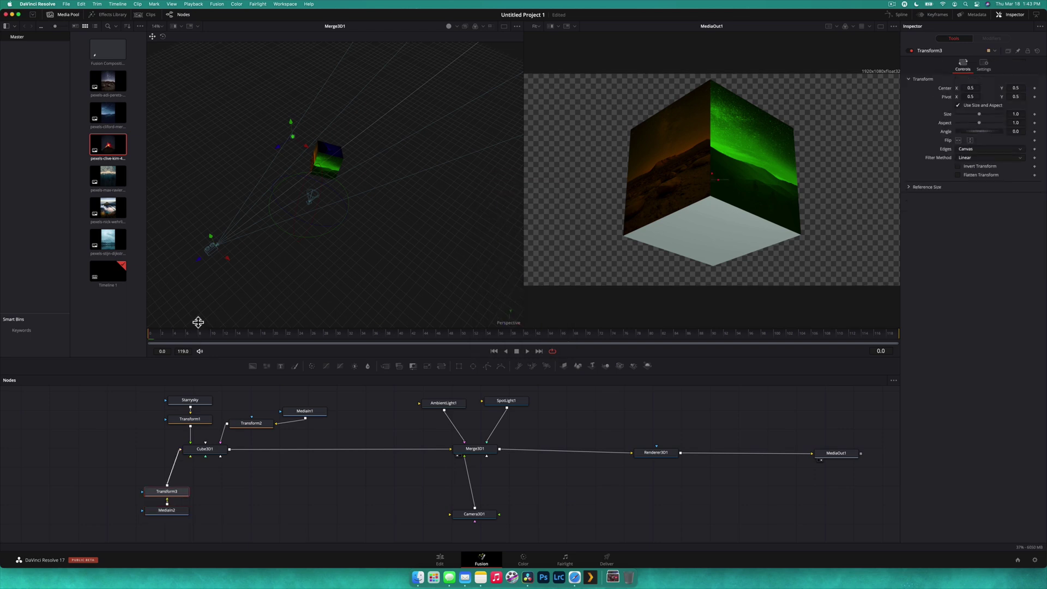
Step: Change the diffuse color of Cube3D1's Front face to white
{"action": "scroll", "coordinate": [306, 173], "scroll_direction": "up", "scroll_amount": 6}
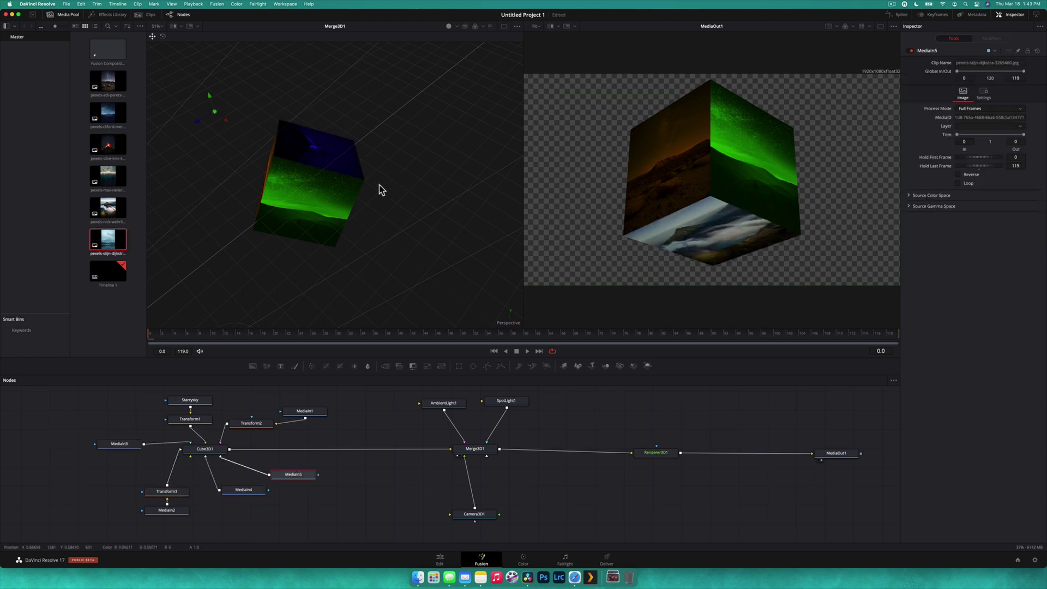
{"action": "scroll", "coordinate": [380, 185], "scroll_direction": "down", "scroll_amount": 5}
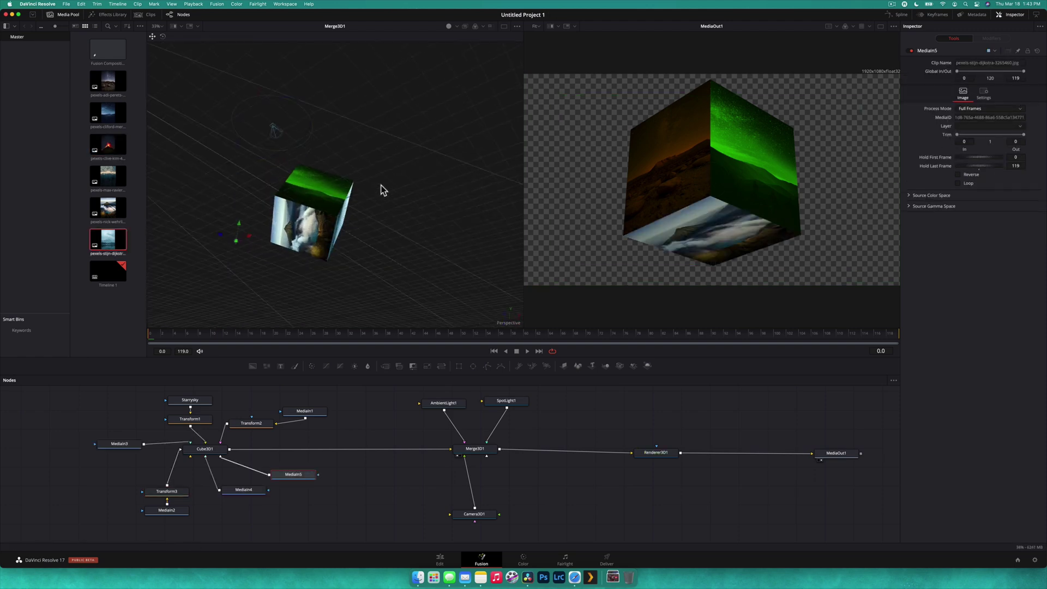
{"action": "mouse_move", "coordinate": [380, 185]}
{"action": "left_mouse_down"}
{"action": "mouse_move", "coordinate": [486, 145]}
{"action": "mouse_move", "coordinate": [397, 190]}
{"action": "left_mouse_up"}
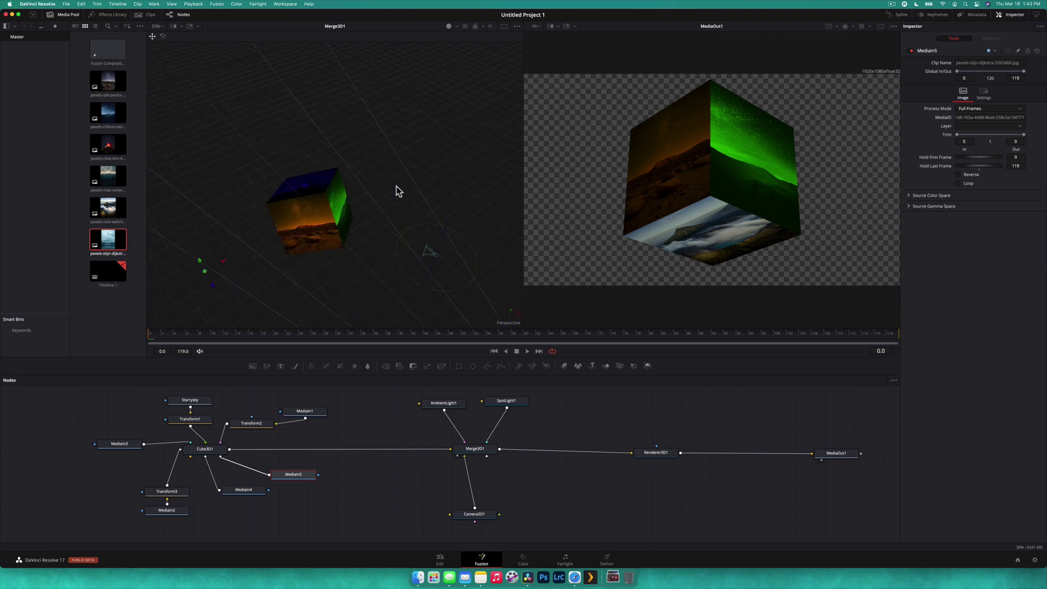
{"action": "left_click", "coordinate": [224, 451]}
{"action": "left_click", "coordinate": [978, 82]}
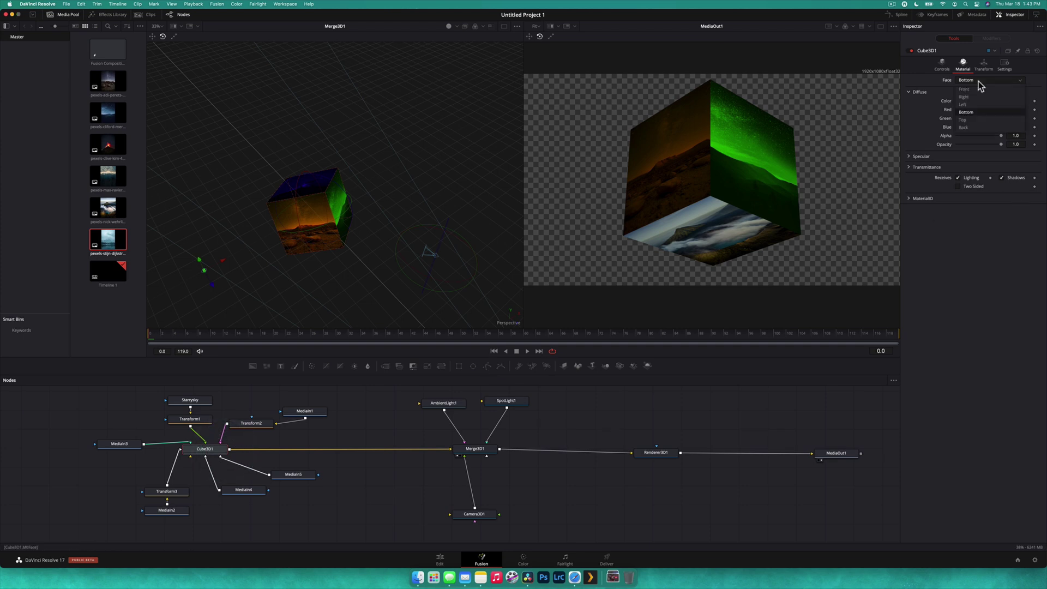
{"action": "left_click", "coordinate": [976, 88]}
{"action": "left_click", "coordinate": [976, 101]}
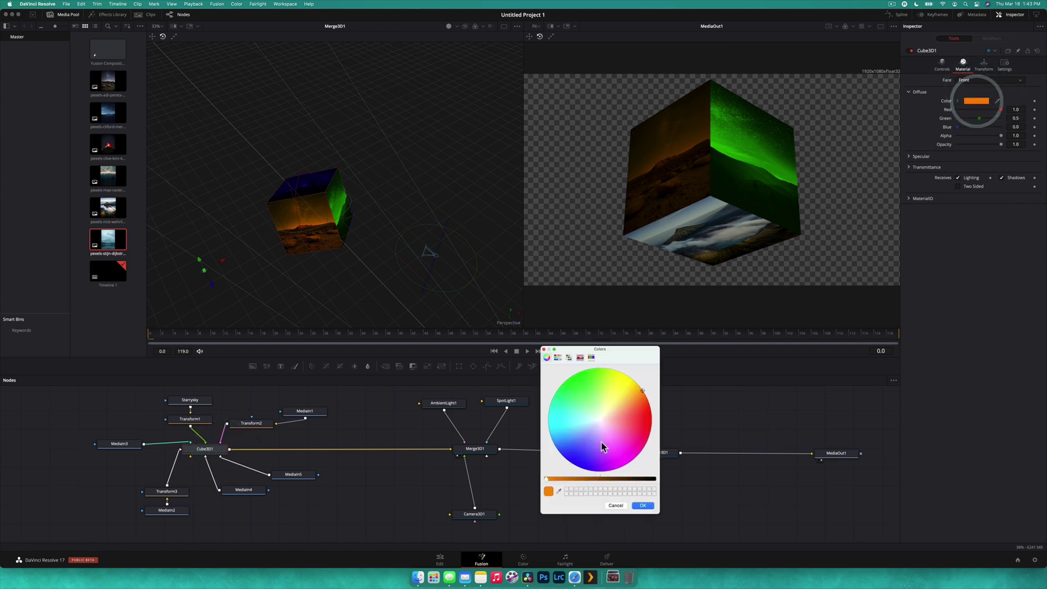
{"action": "left_click", "coordinate": [599, 419]}
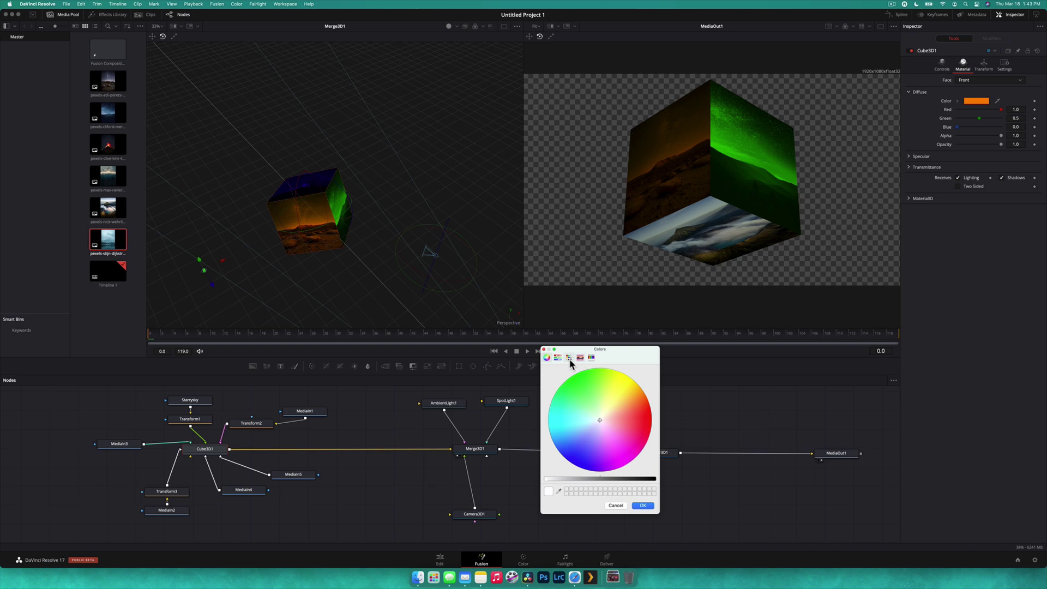
{"action": "left_click", "coordinate": [569, 357]}
{"action": "left_click", "coordinate": [641, 505]}
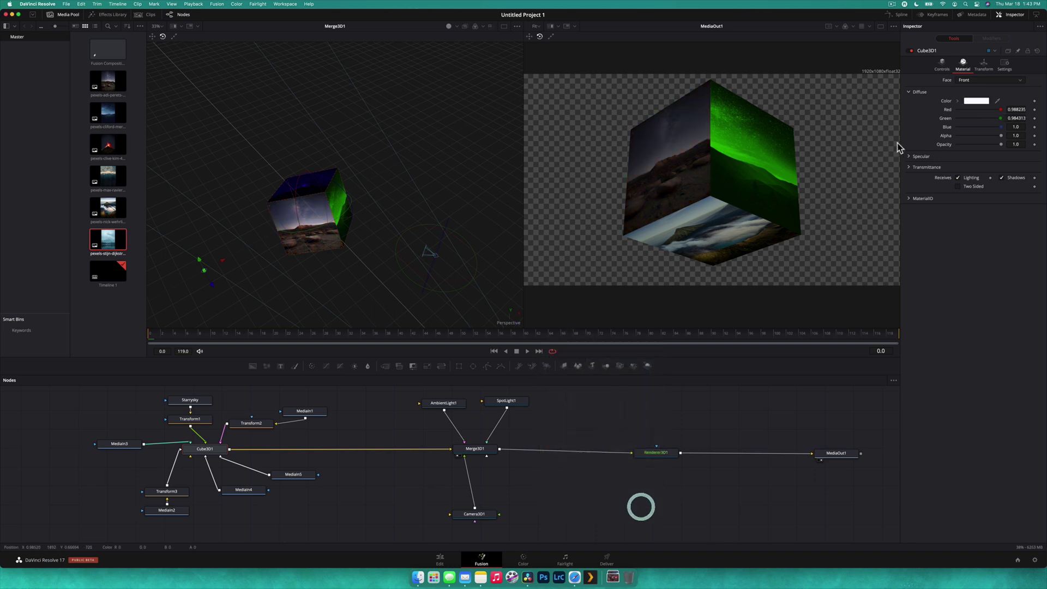
Step: Change the diffuse color of Cube3D1's Right face to White
{"action": "left_click", "coordinate": [959, 80]}
{"action": "left_click", "coordinate": [975, 101]}
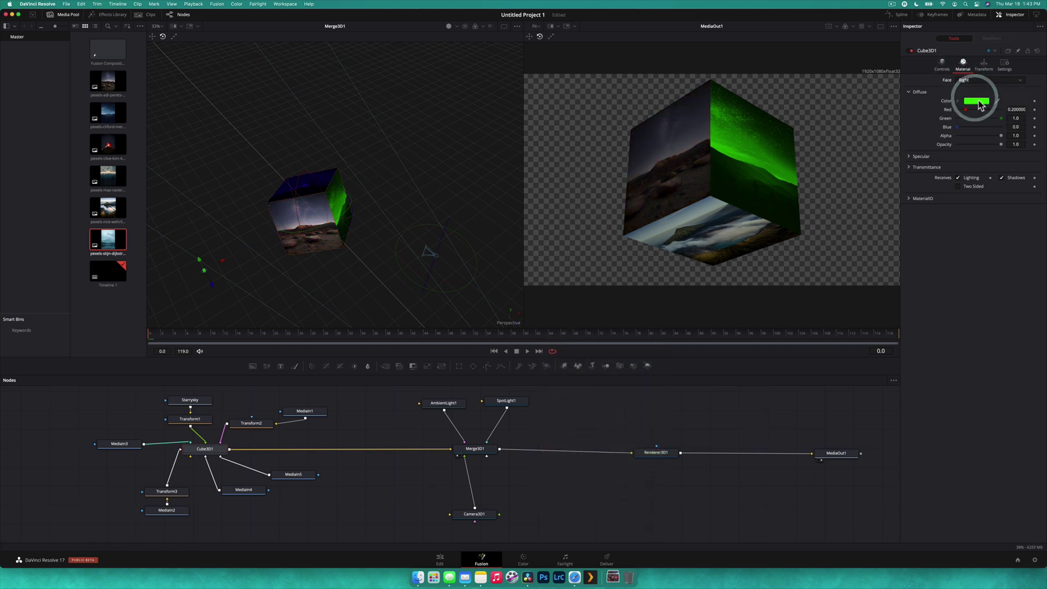
{"action": "left_click", "coordinate": [568, 463]}
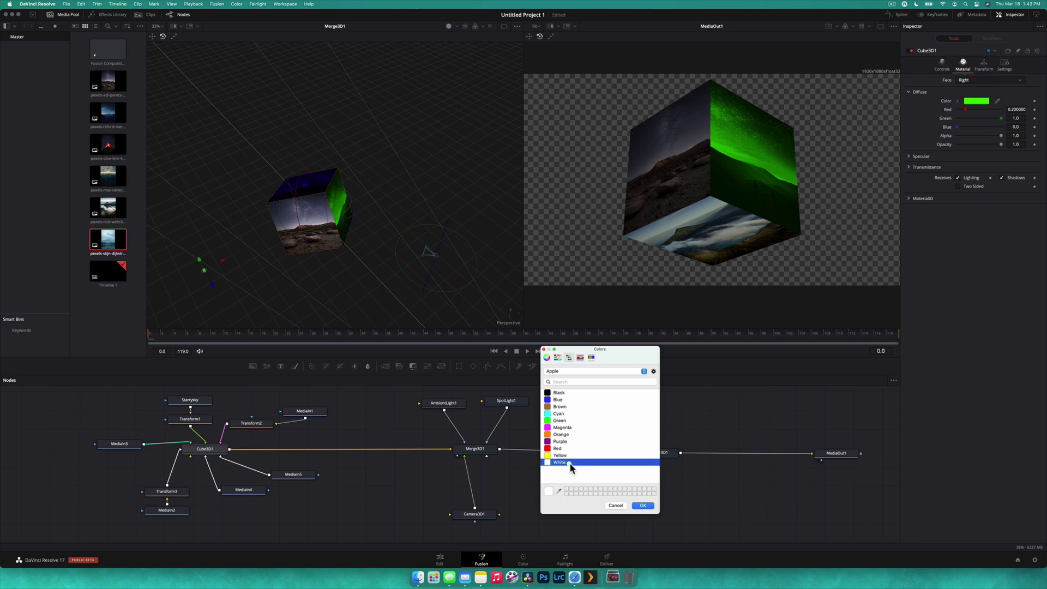
{"action": "left_click", "coordinate": [636, 506]}
Step: Set keyframes for Cube3D1's X, Y and Z rotation at frame 0
{"action": "scroll", "coordinate": [405, 289], "scroll_direction": "right", "scroll_amount": 10}
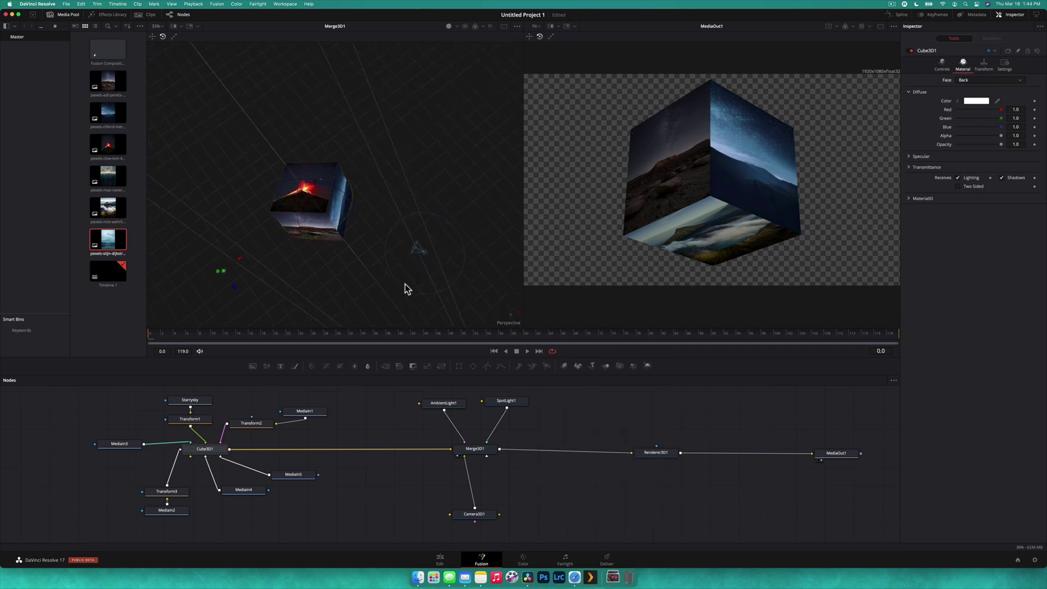
{"action": "scroll", "coordinate": [404, 284], "scroll_direction": "up", "scroll_amount": 5}
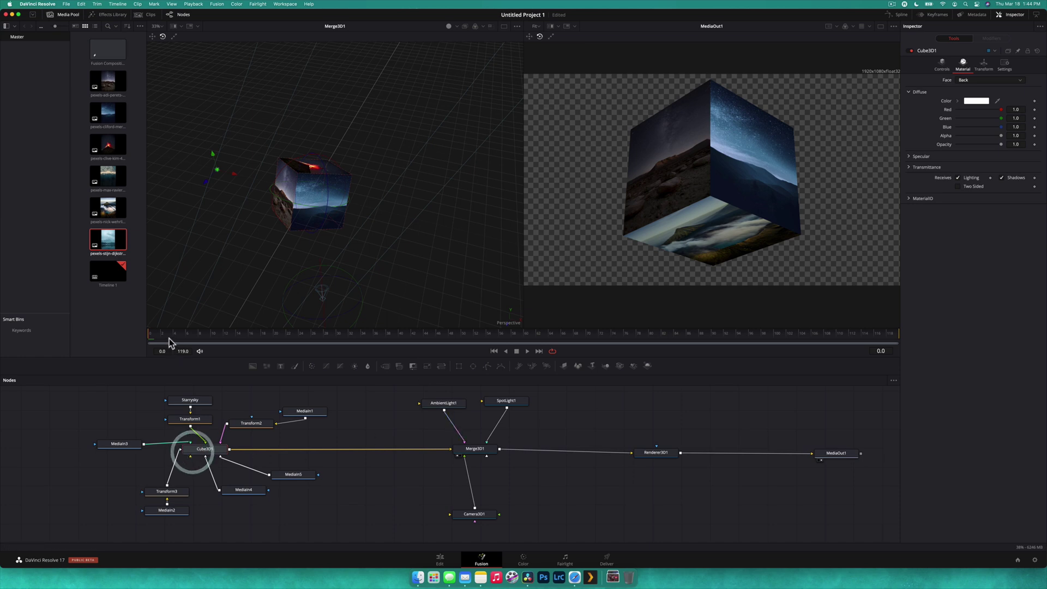
{"action": "left_click", "coordinate": [134, 338]}
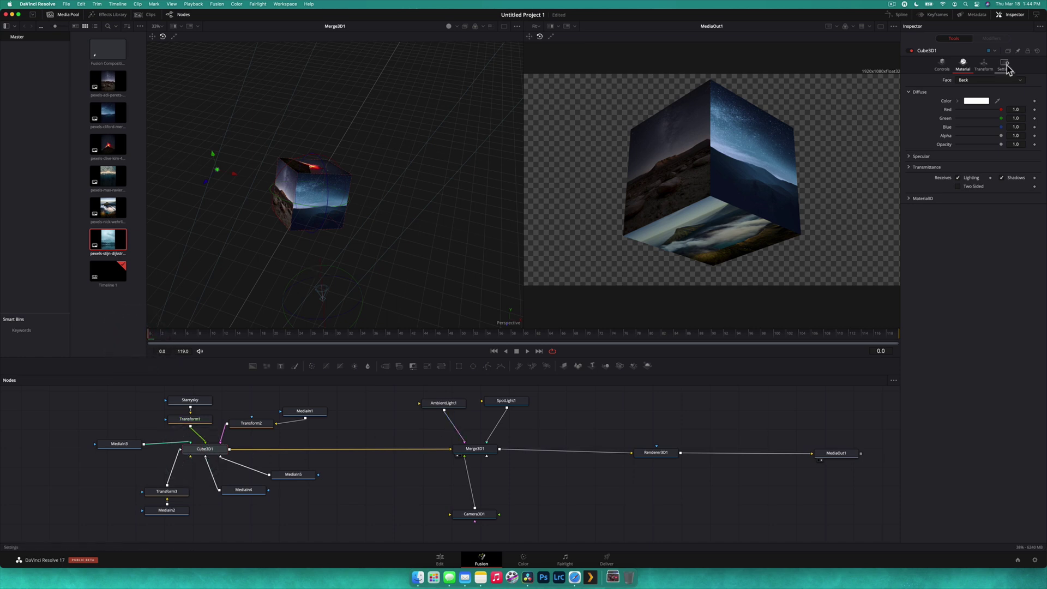
{"action": "left_click", "coordinate": [983, 66]}
{"action": "left_click", "coordinate": [1035, 126]}
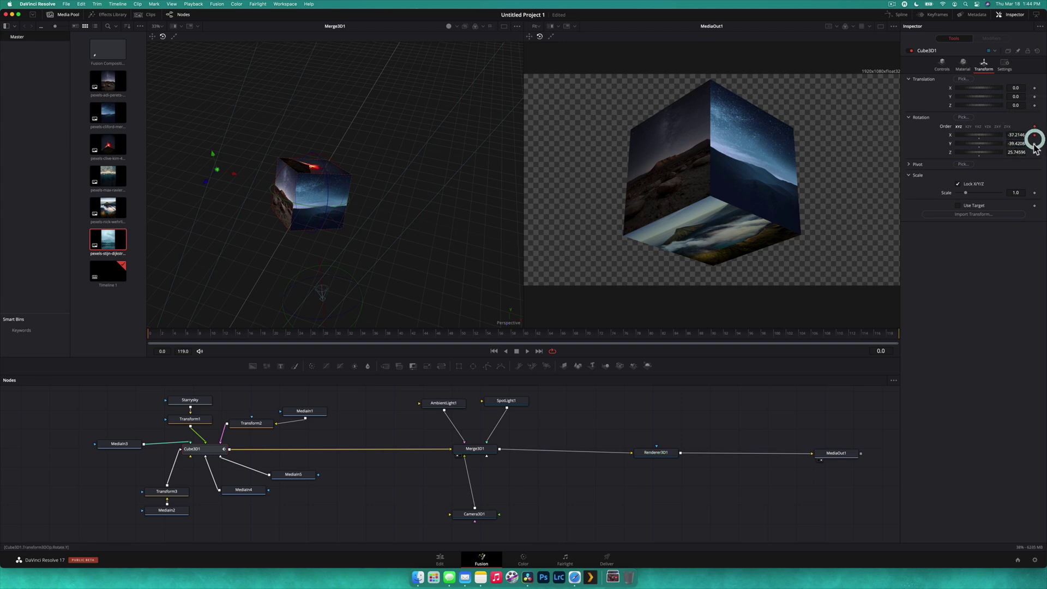
Step: At frame 119, rotate Cube3D1 to about X 93.4, Y 38.6 and Z 81.1 to set the end keyframes
{"action": "left_click", "coordinate": [333, 336]}
{"action": "left_click", "coordinate": [711, 335]}
{"action": "left_click", "coordinate": [897, 340]}
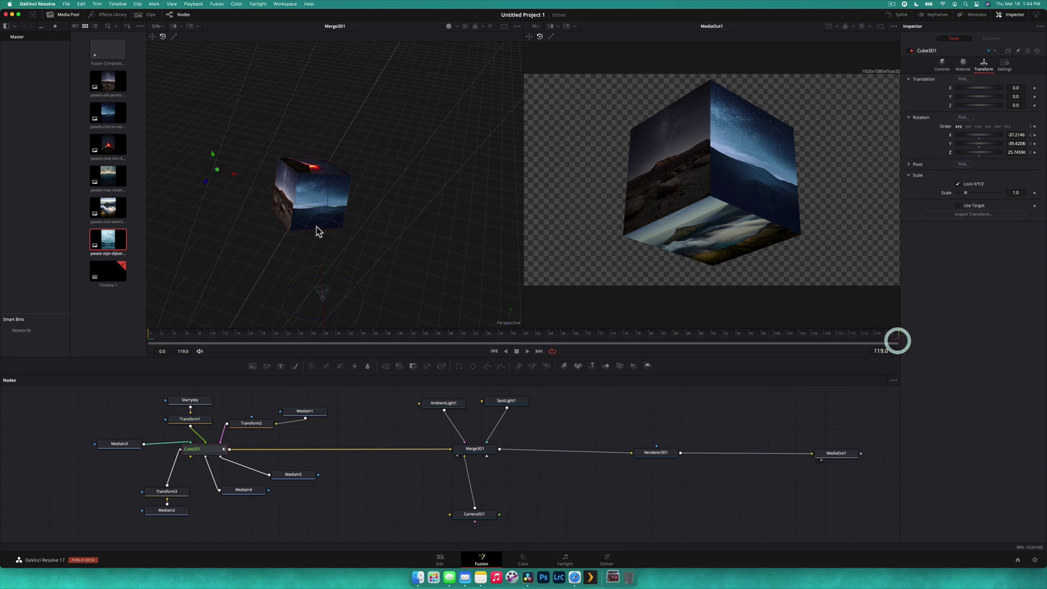
{"action": "left_click_drag", "start_coordinate": [317, 227], "coordinate": [305, 152]}
{"action": "left_click", "coordinate": [242, 188]}
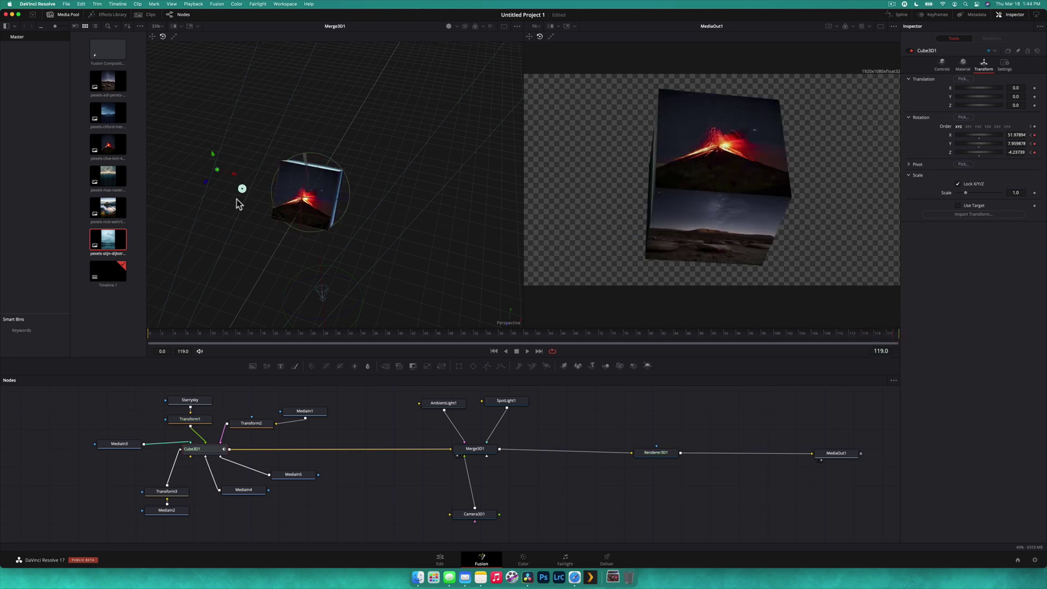
{"action": "key", "text": "super+z"}
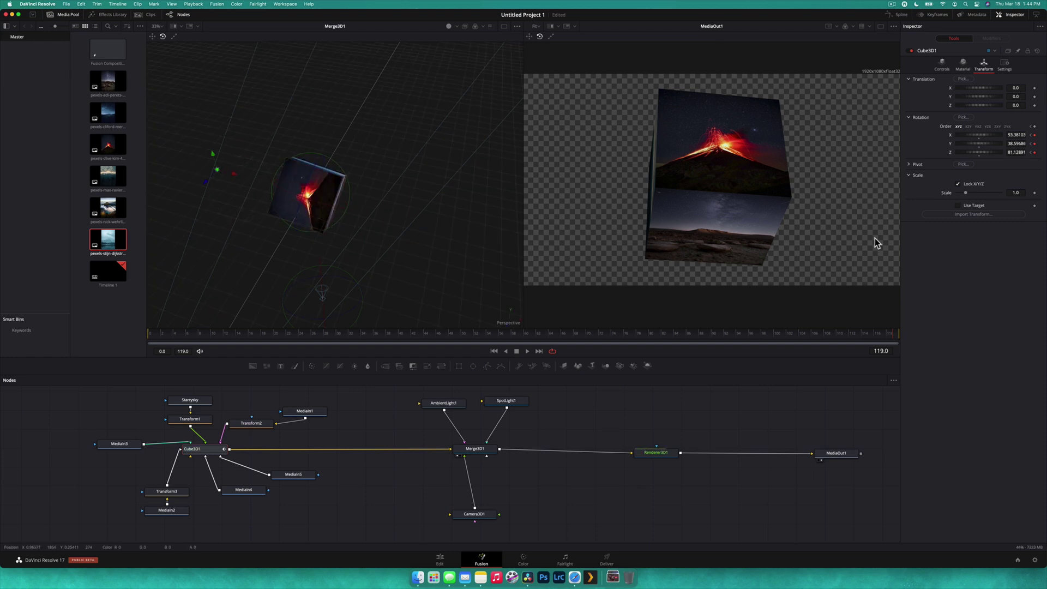
Step: Show the Fusion Composition clip enlarged in the Edit page's timeline, with the playhead at the start
{"action": "left_click", "coordinate": [420, 547]}
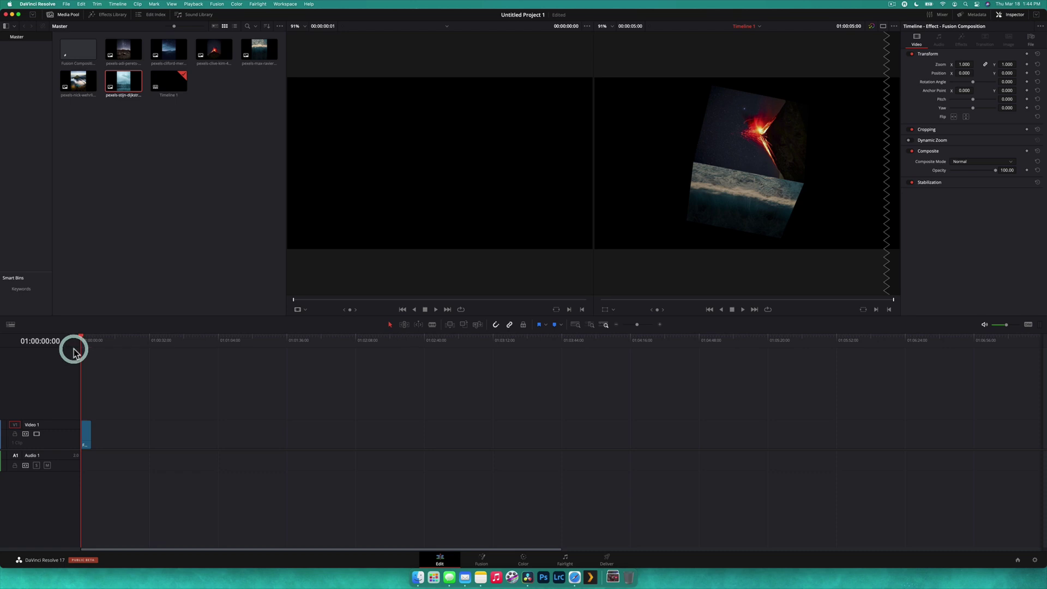
{"action": "key", "text": "super+equal"}
{"action": "key", "text": "super+equal"}
{"action": "key", "text": "super+equal"}
{"action": "key", "text": "super+equal"}
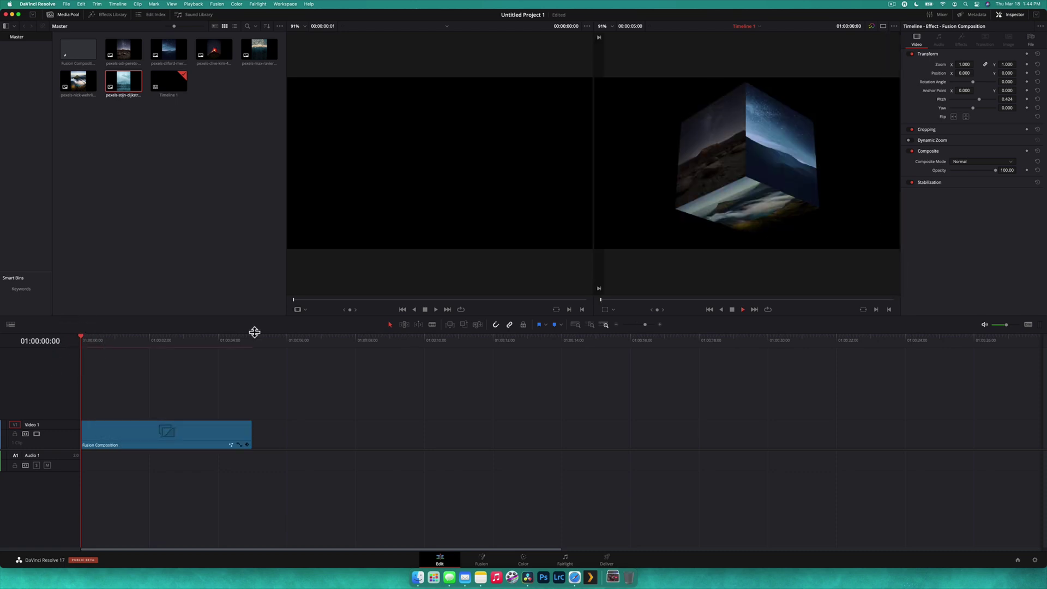